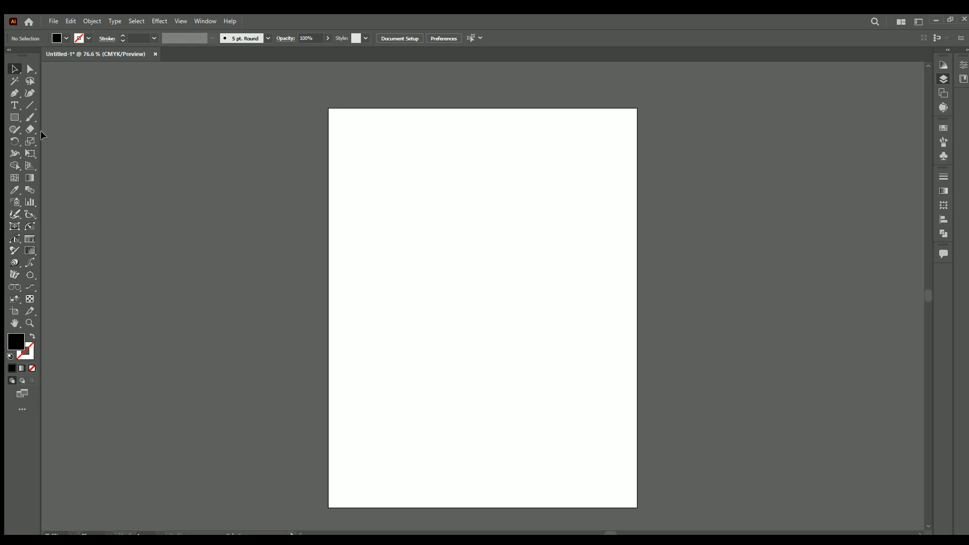
Add the two-line text "MO" / "OD" in Rig Solid Medium Fill on the artboard
left_click(14, 105)
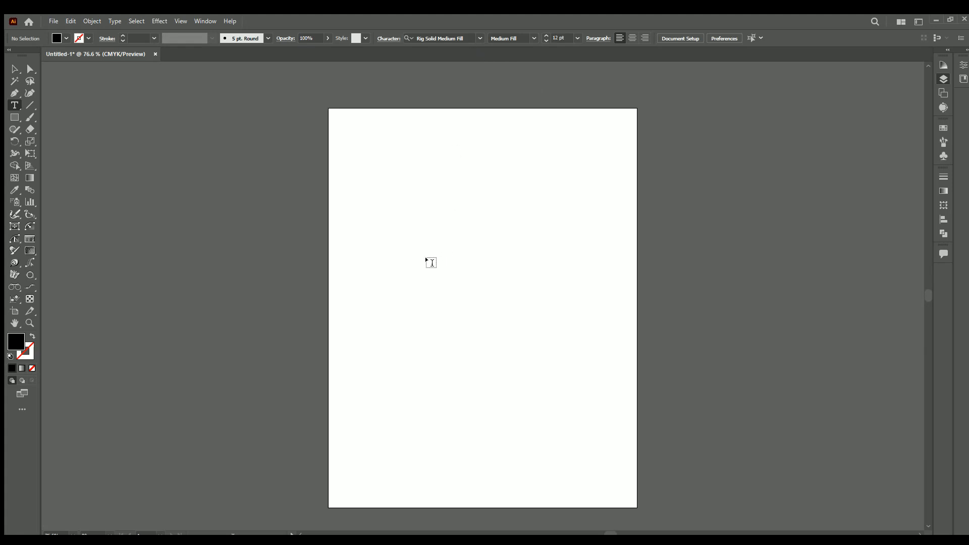
left_click(409, 215)
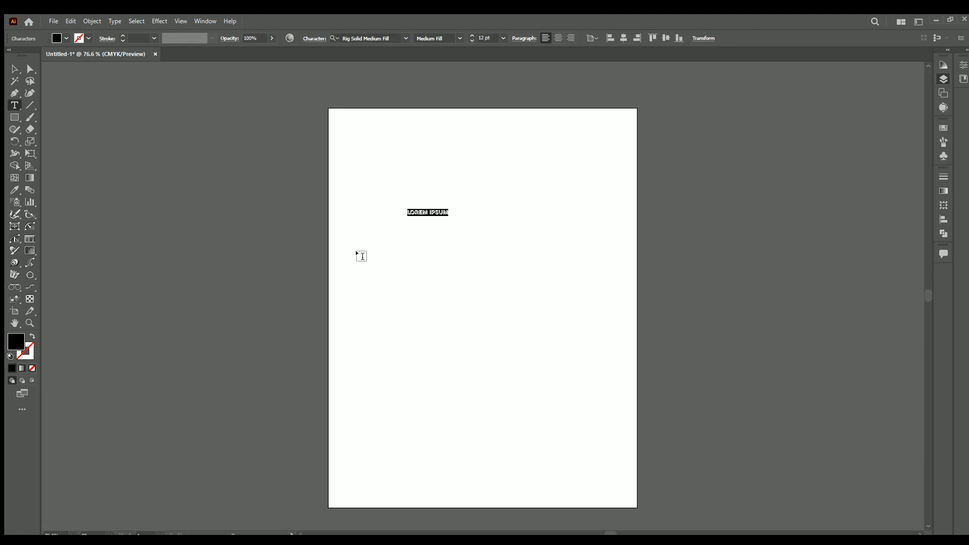
key("BackSpace")
left_click(15, 68)
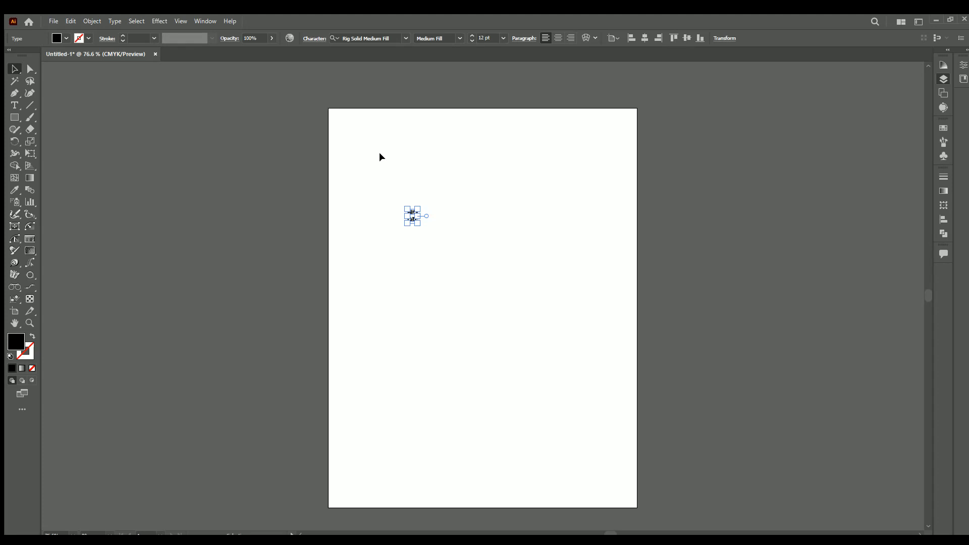
Enlarge the MO / OD text to about 209 pt and position it in the upper middle of the artboard
left_click_drag(415, 207, 495, 139)
left_click_drag(457, 173, 530, 233)
left_click_drag(569, 138, 573, 148)
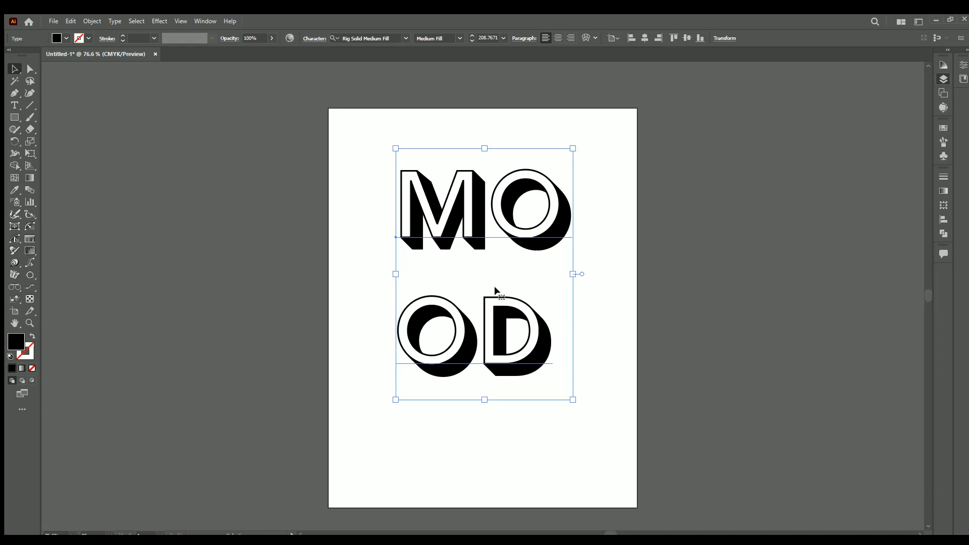
left_click(579, 264)
left_click(511, 307)
double_click(480, 336)
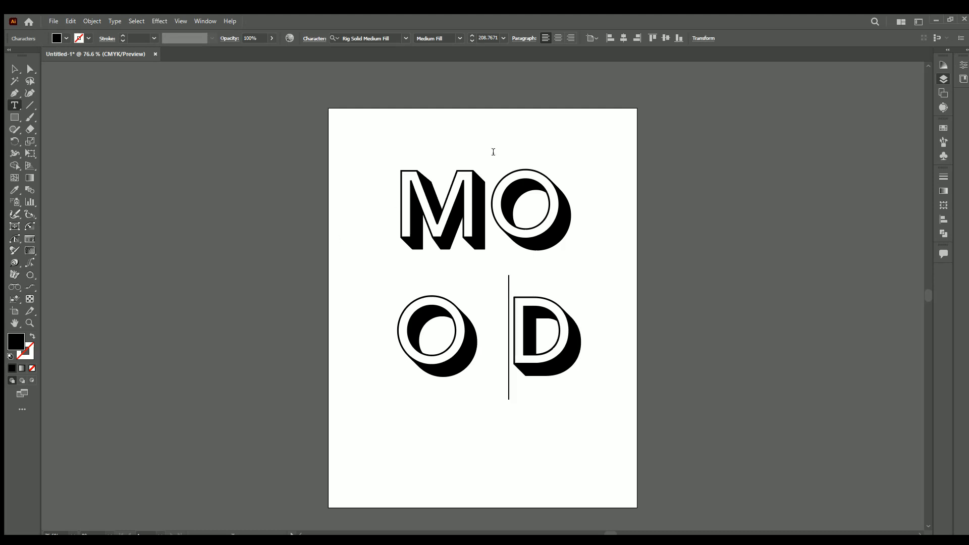
left_click(488, 188)
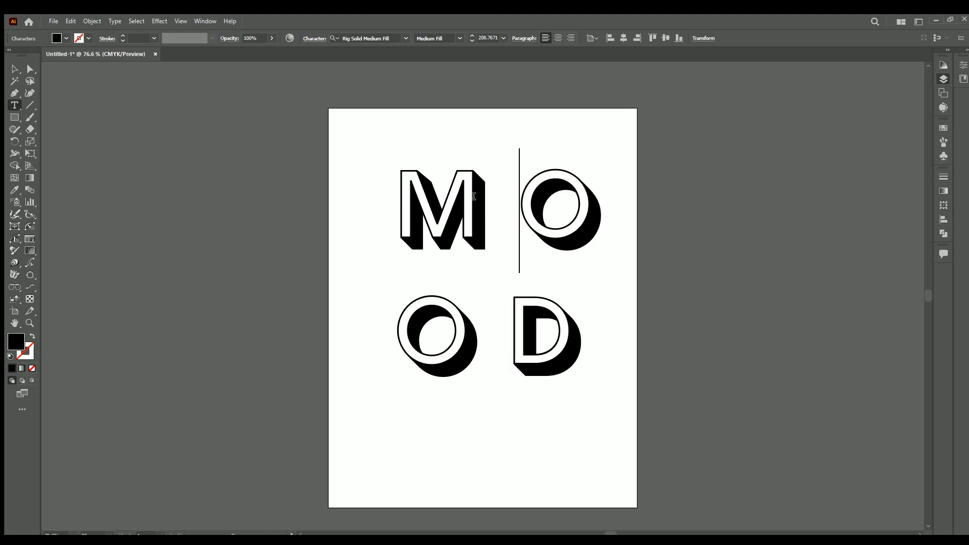
left_click(14, 69)
left_click_drag(558, 197, 534, 196)
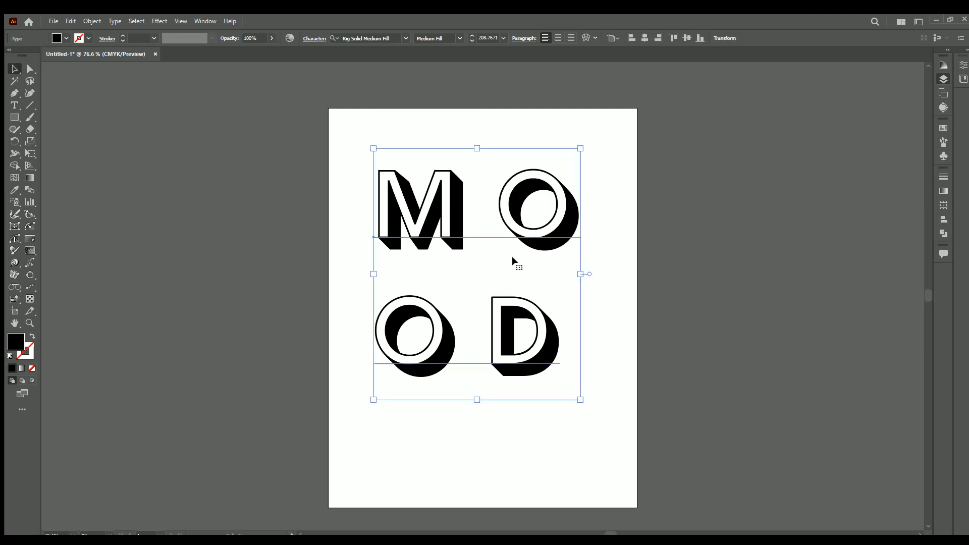
key("ctrl+z")
key("ctrl+z")
key("ctrl+z")
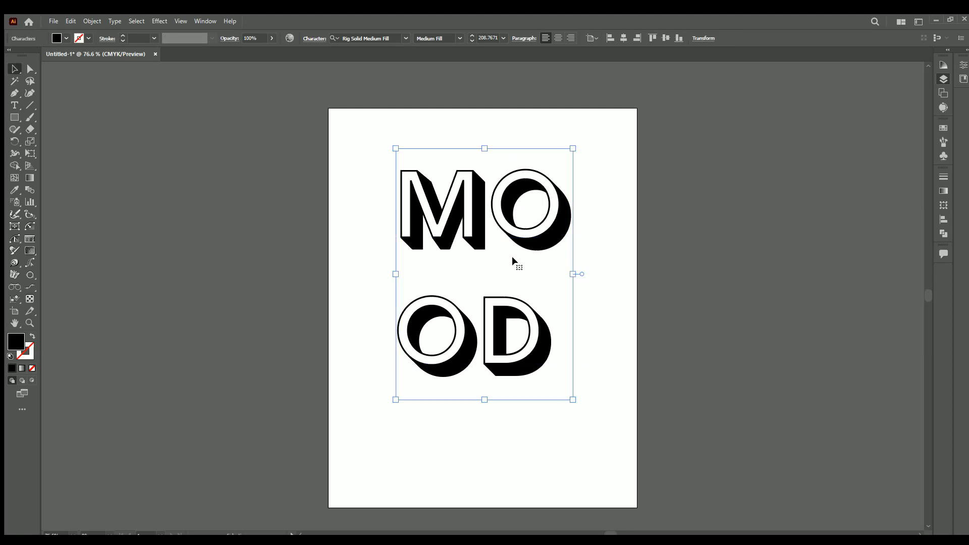
Delete the letters OD from the second text line and move the remaining MO toward the artboard's left edge
left_click(552, 330)
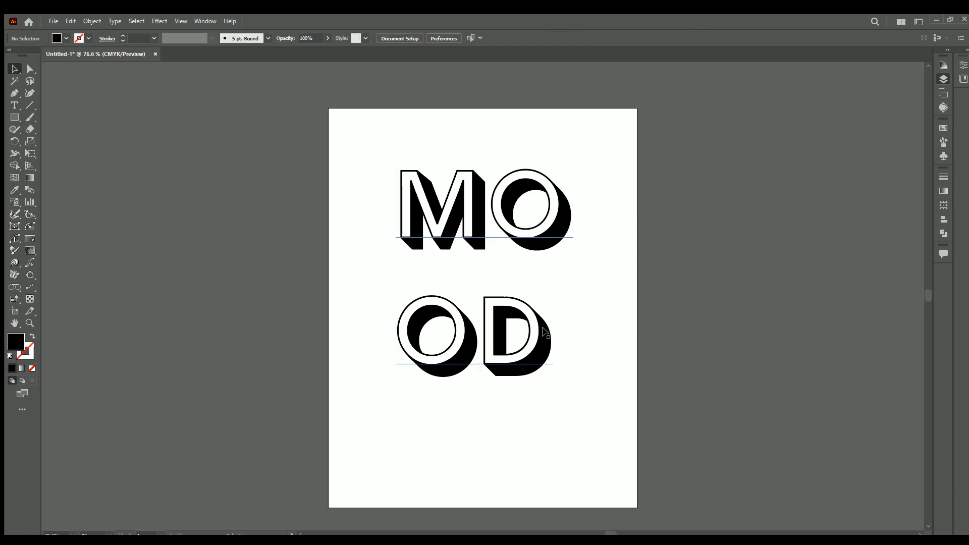
double_click(543, 330)
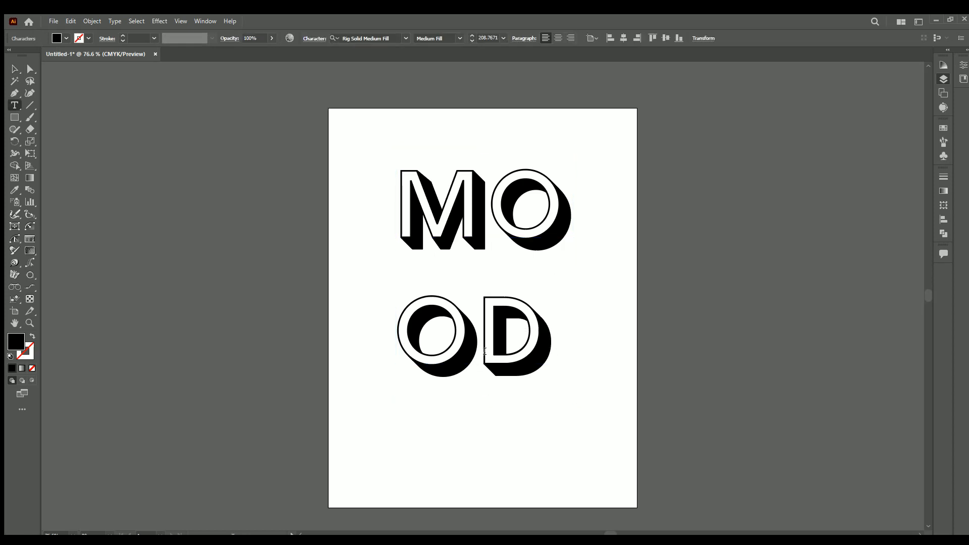
key("BackSpace")
key("BackSpace")
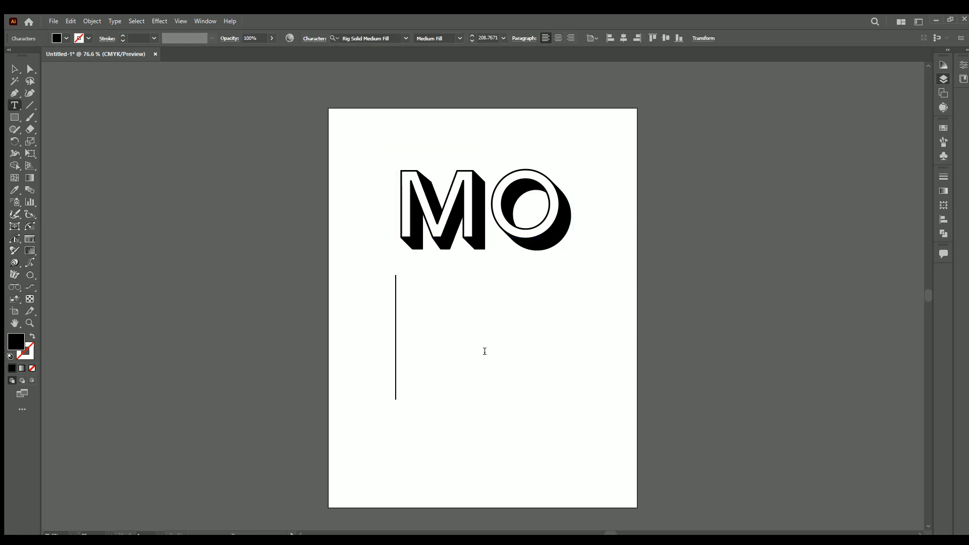
left_click(14, 69)
left_click_drag(454, 183, 404, 199)
Add OD on a new line below MO and move the text block back to the upper middle of the artboard
triple_click(510, 212)
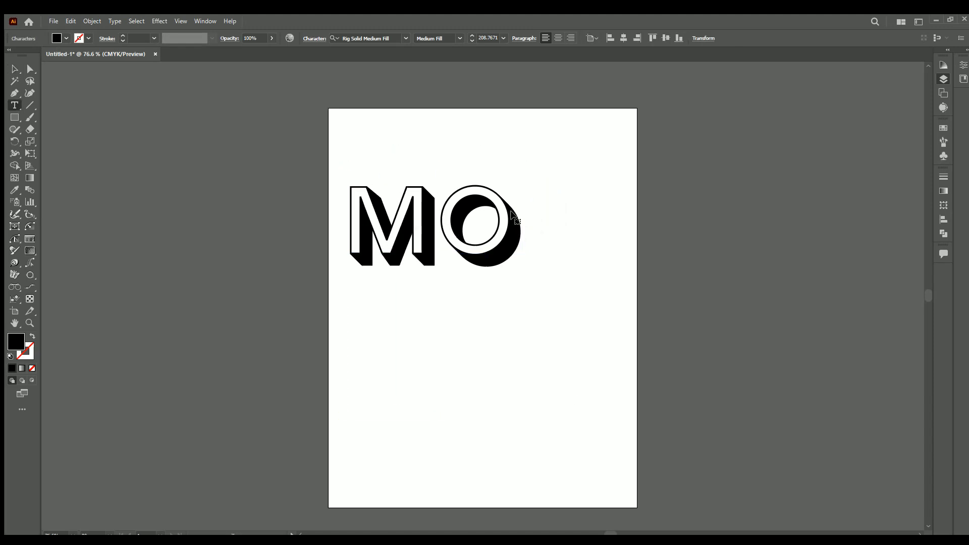
left_click(511, 212)
key("Return")
type("OD")
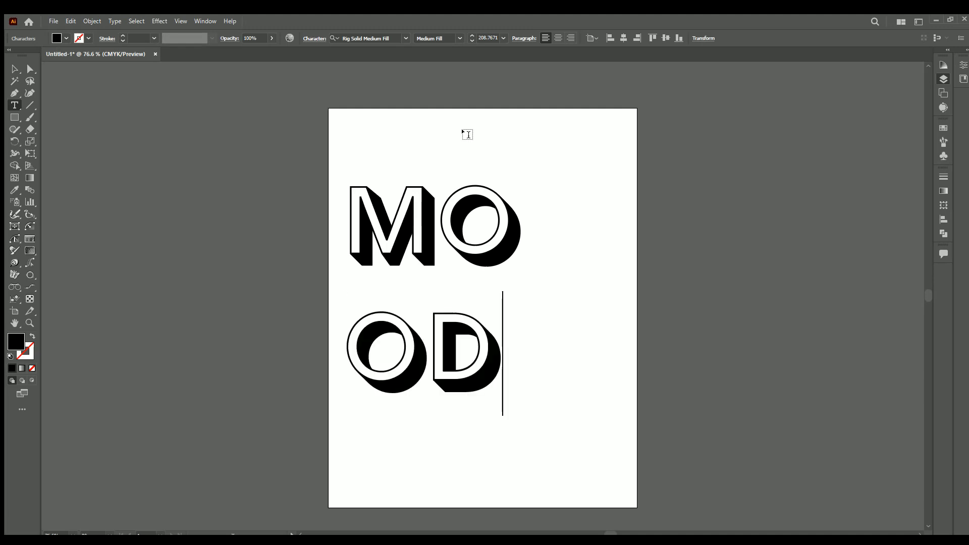
left_click(15, 69)
left_click_drag(461, 211, 507, 175)
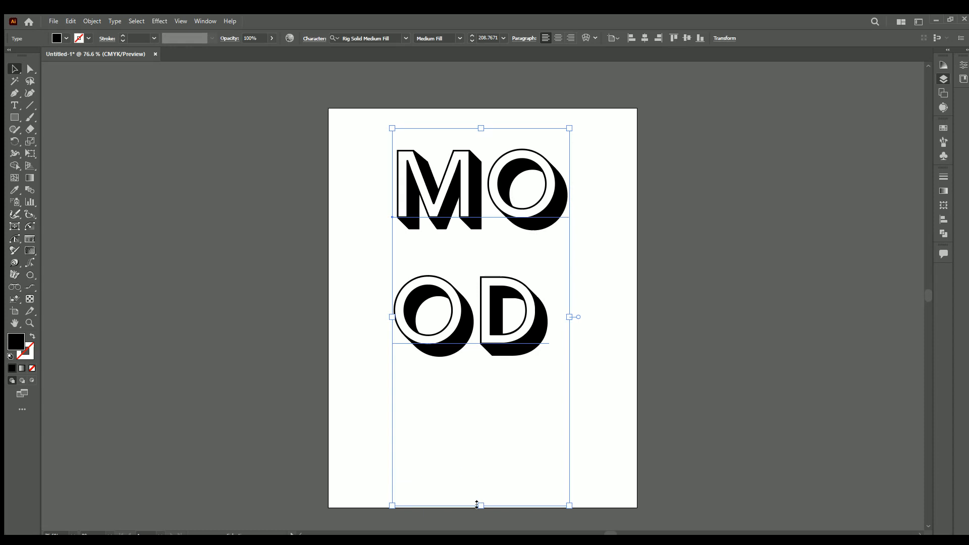
Shift the text block slightly to the right and widen the letter tracking on both lines
mouse_move(477, 505)
left_mouse_down()
mouse_move(480, 403)
mouse_move(481, 511)
left_mouse_up()
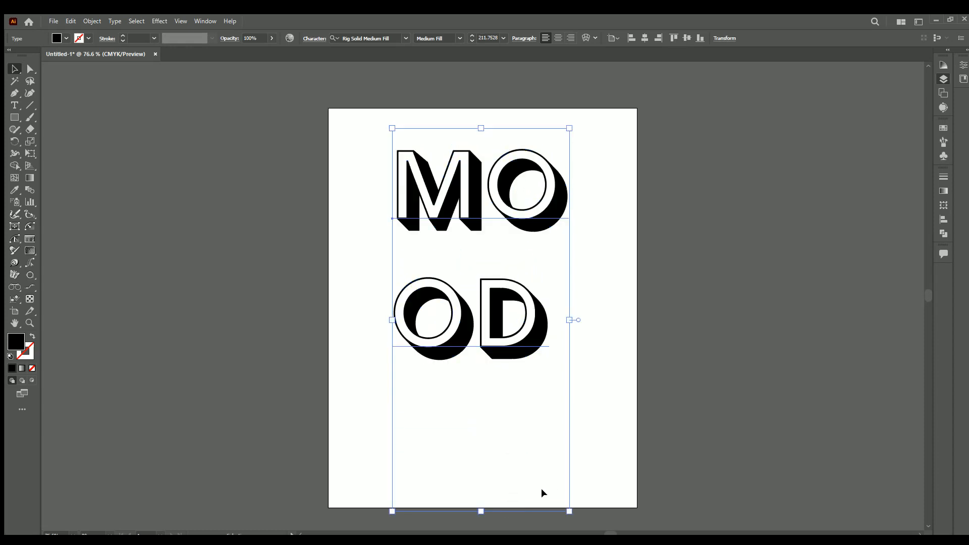
key("ctrl+z")
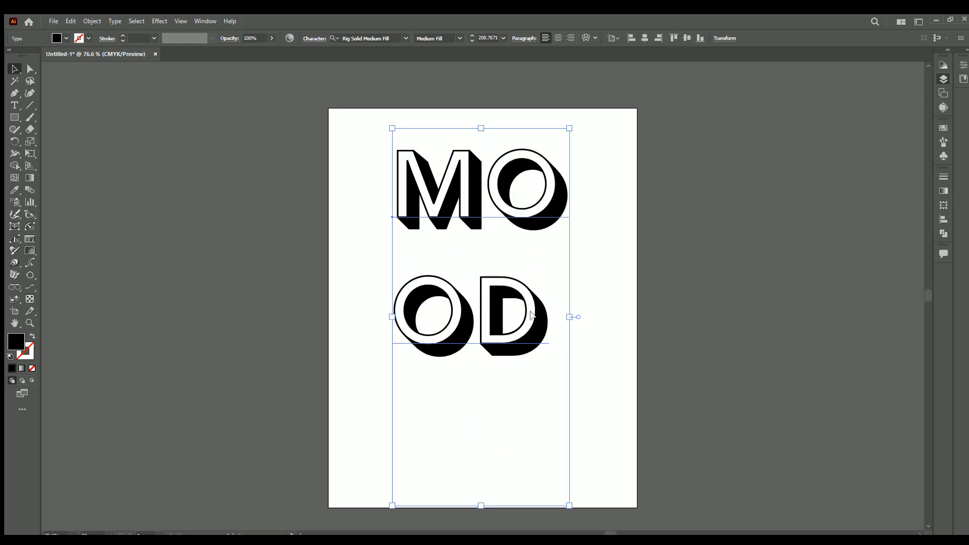
left_click_drag(530, 318, 538, 318)
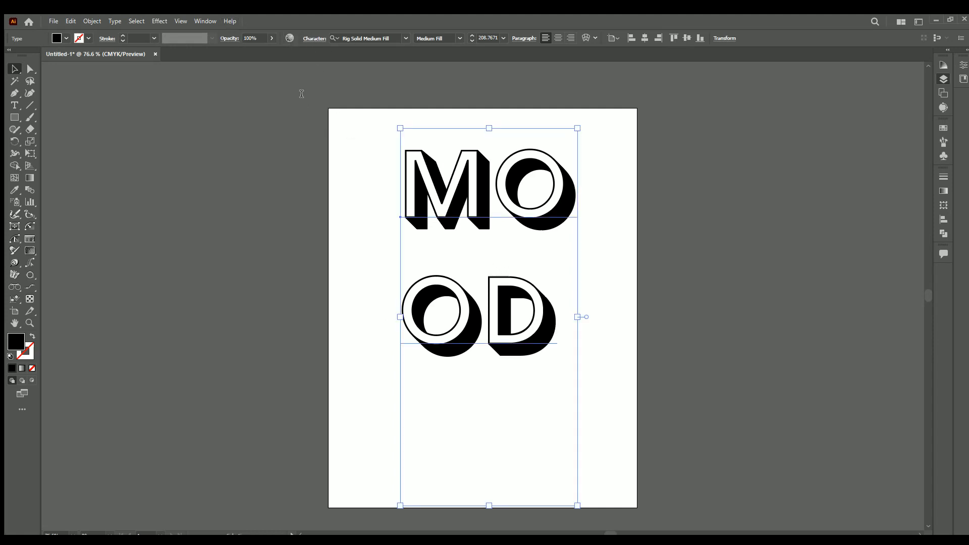
key("alt+Right")
key("alt+Right")
key("alt+Right")
key("alt+Right")
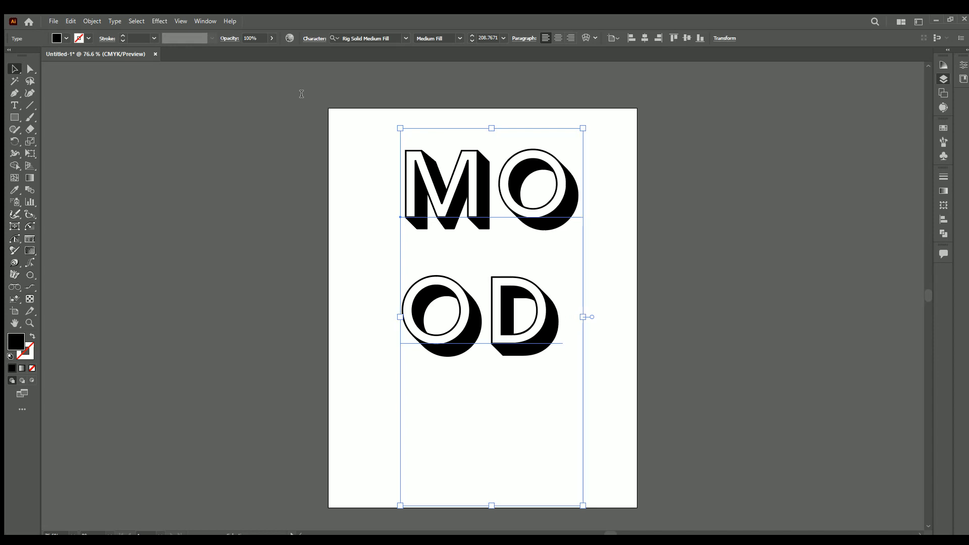
key("alt+Right")
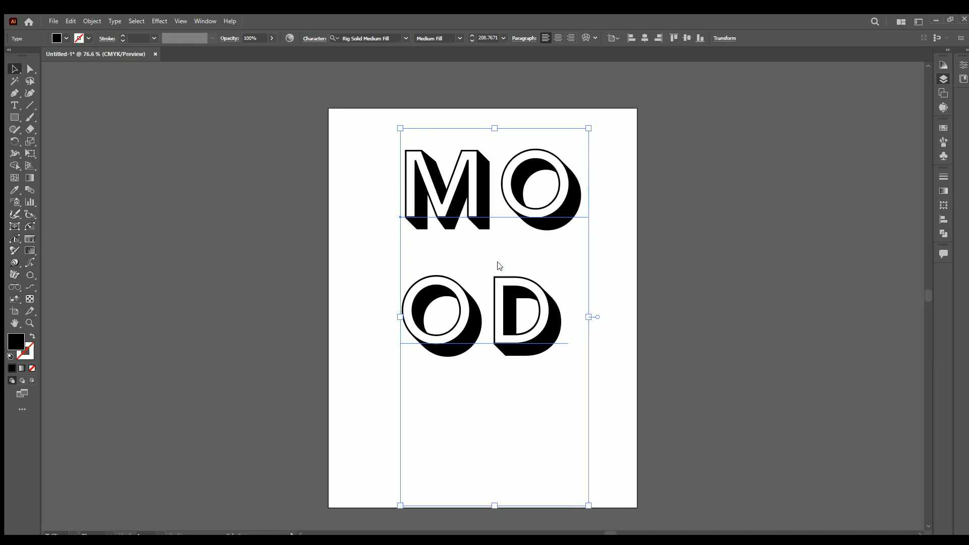
Widen the tracking of the OD line alone so the D sits roughly beneath the upper O
triple_click(541, 303)
left_click(545, 297)
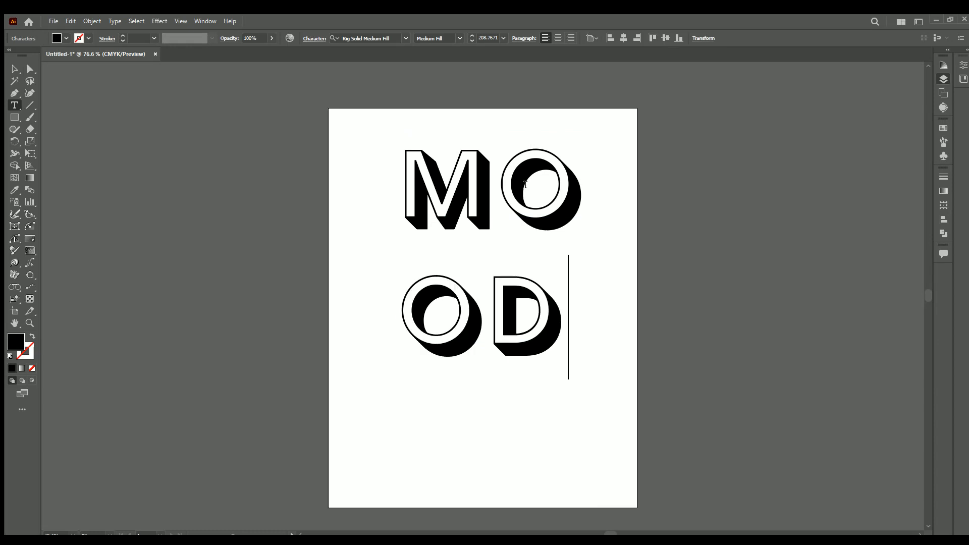
double_click(428, 300)
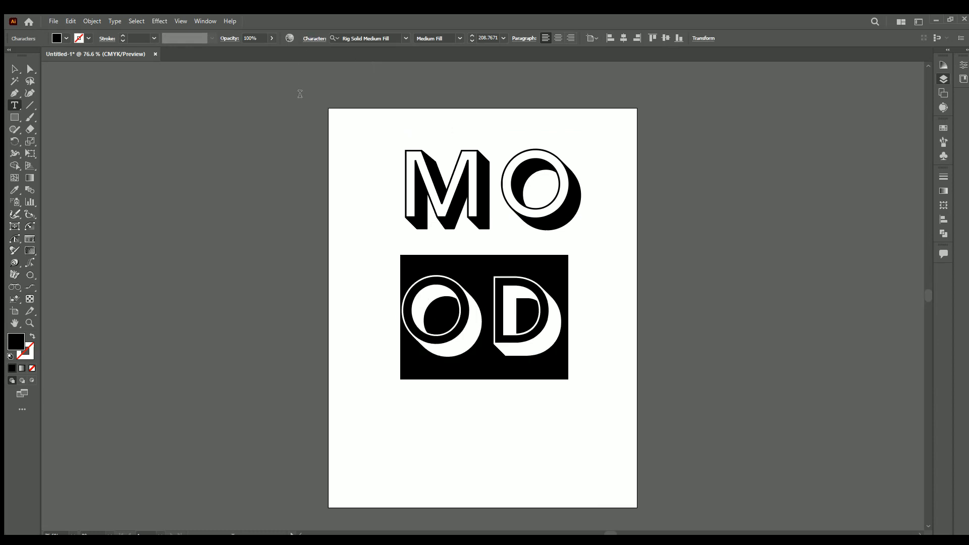
key("alt+Right")
key("alt+Right")
key("alt+Right")
key("alt+Right")
key("alt+Right")
key("alt+Right")
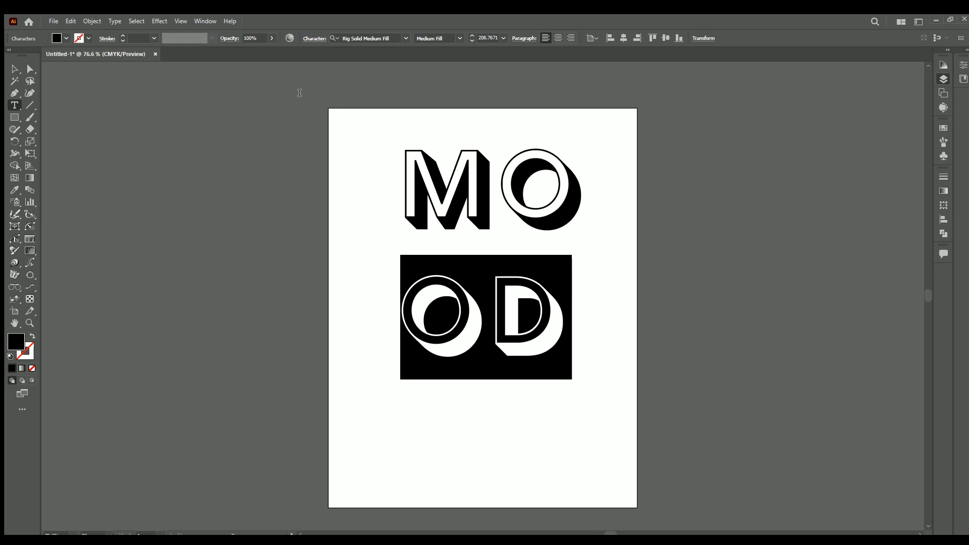
key("alt+Right")
key("alt+Right")
key("alt+Right")
key("alt+Right")
key("alt+Right")
key("alt+Right")
key("alt+Right")
key("alt+Right")
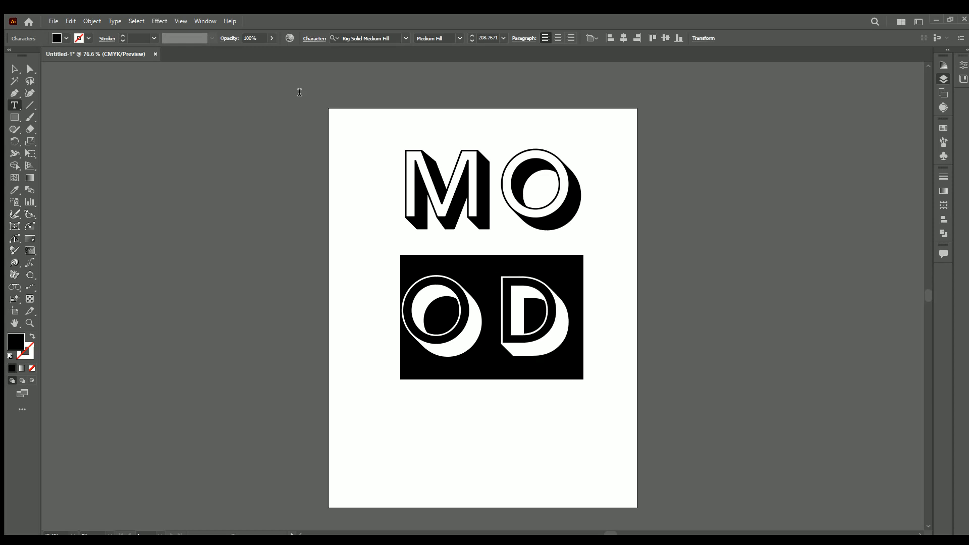
key("alt+Right")
key("alt+Right")
key("alt+Right")
key("alt+Right")
key("alt+Right")
key("alt+Right")
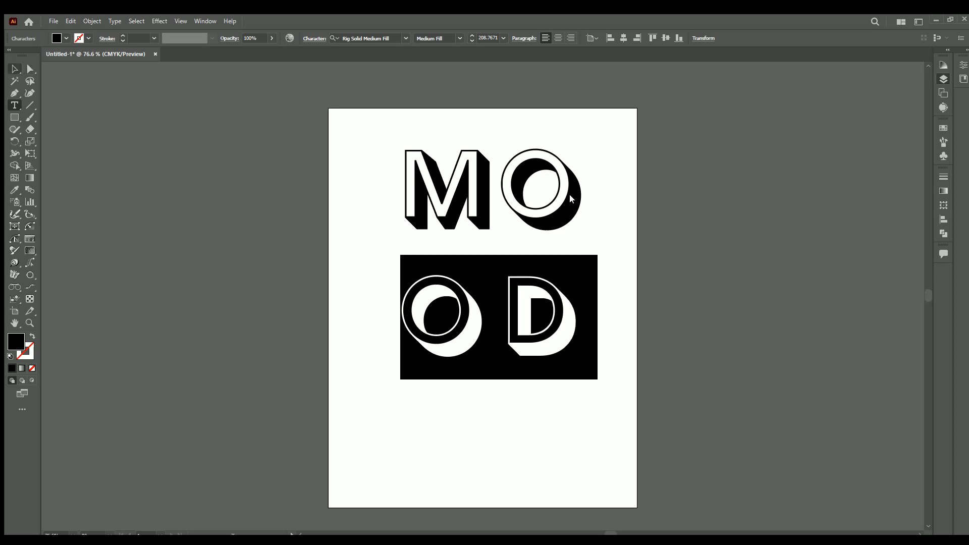
Move the whole MO / OD text block slightly down and left to centre it across the artboard
left_click(15, 68)
left_click_drag(473, 194, 464, 213)
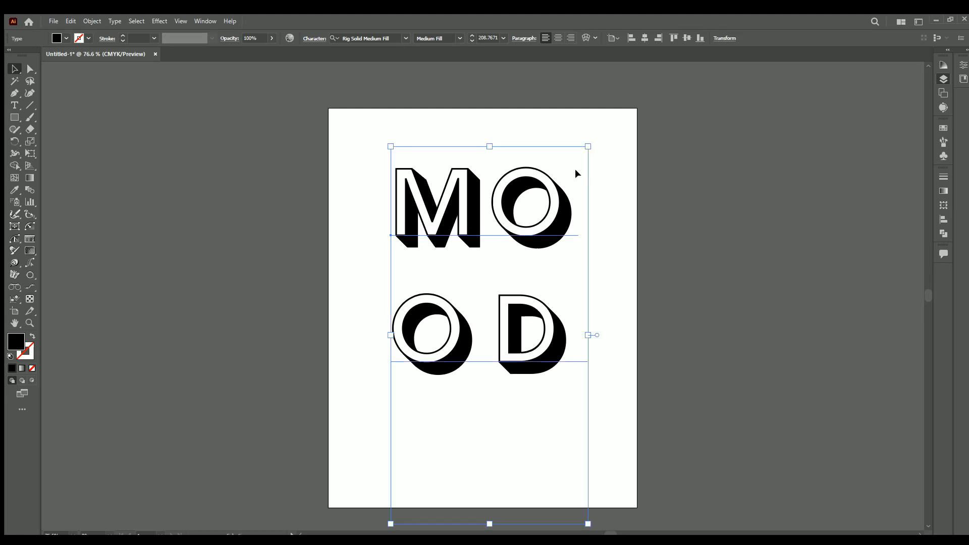
left_click(622, 143)
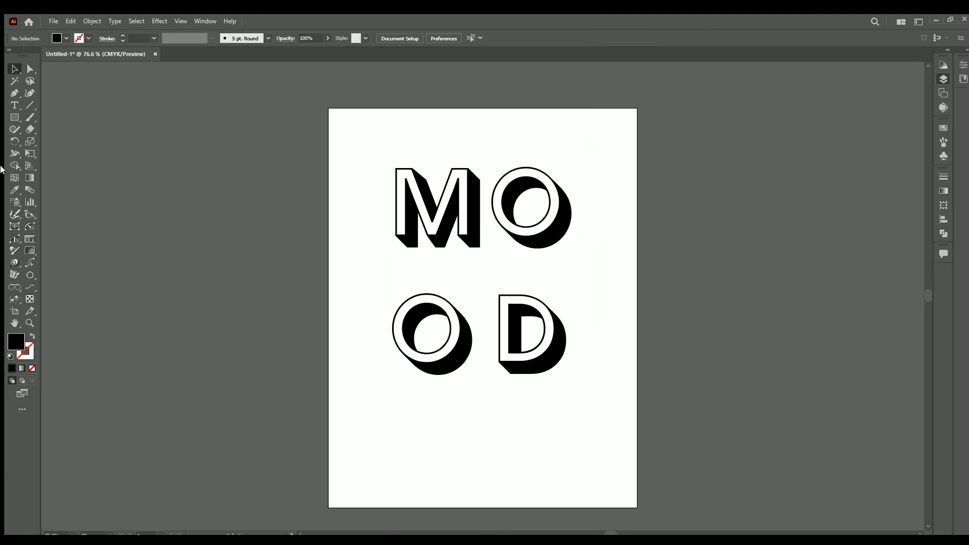
Show the rulers and place vertical guides at 132 pt and 484 pt along the outer edges of the MO line
key("ctrl+r")
left_click_drag(43, 70, 393, 204)
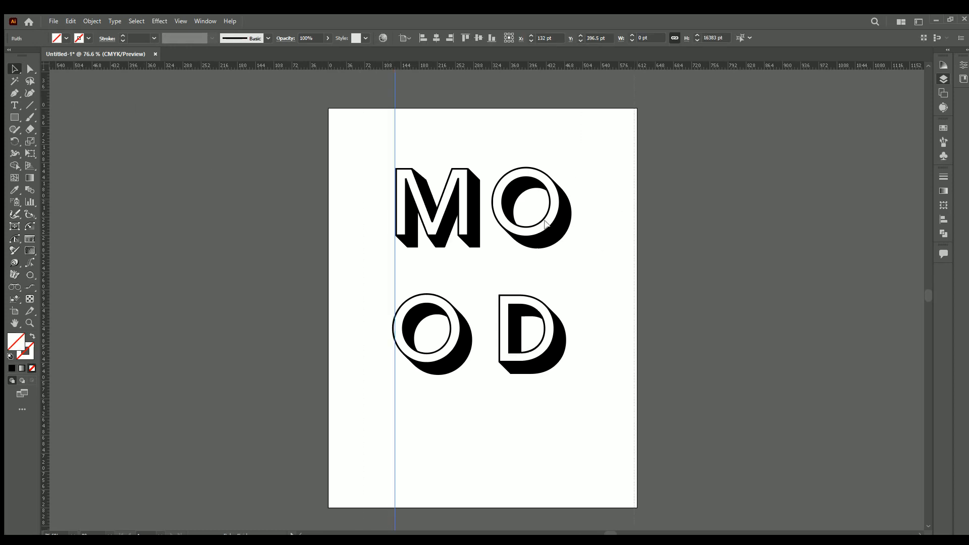
left_click_drag(545, 220, 573, 225)
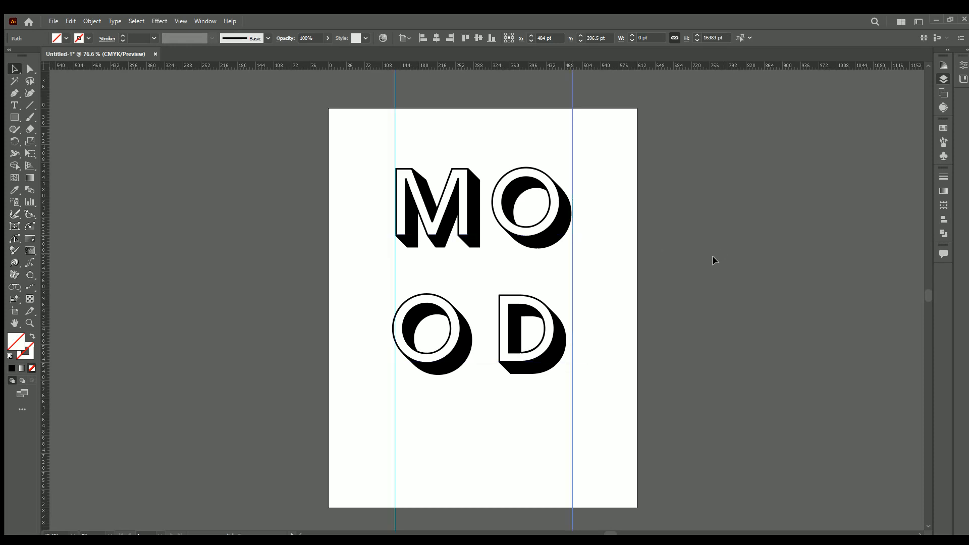
Increase the tracking of the OD line until the D's shadow meets the 484 pt guide
left_click(500, 296)
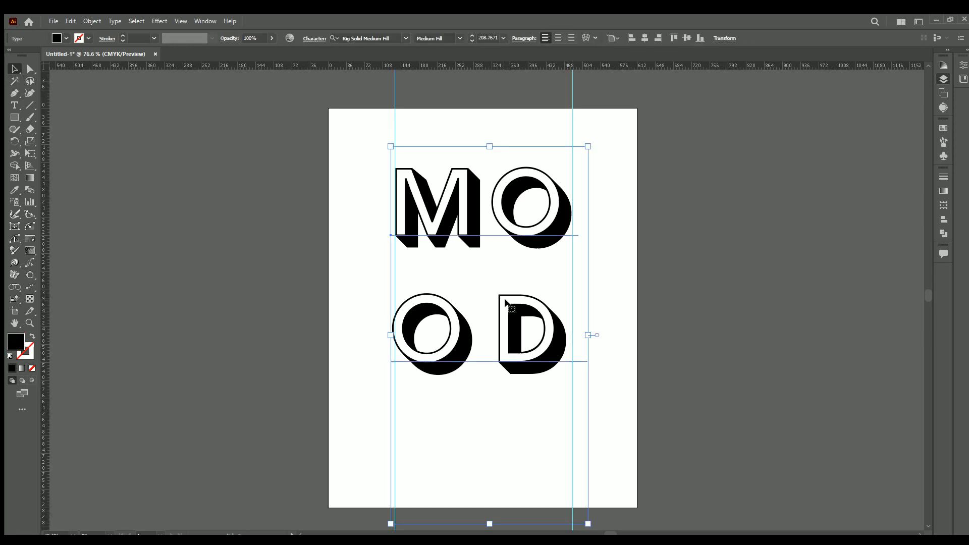
double_click(511, 300)
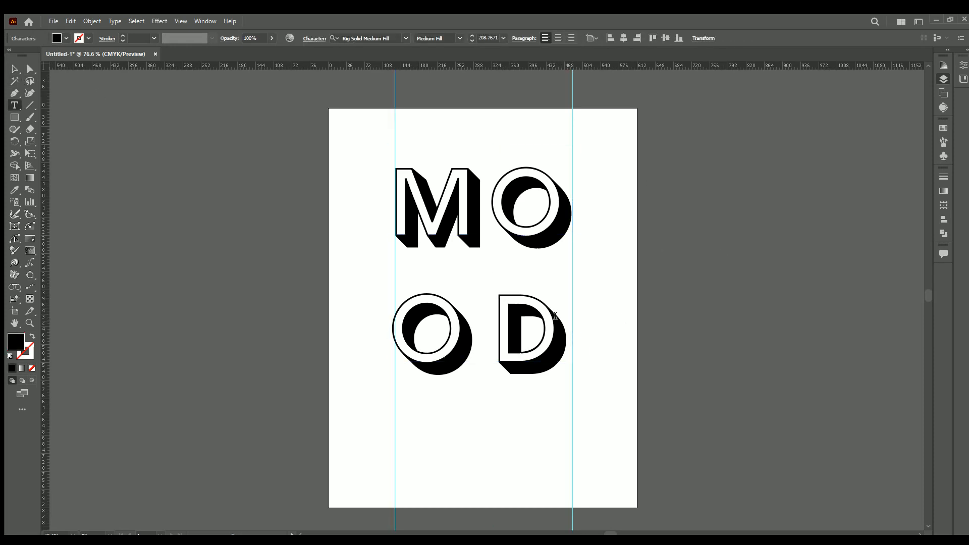
left_click_drag(555, 316, 394, 328)
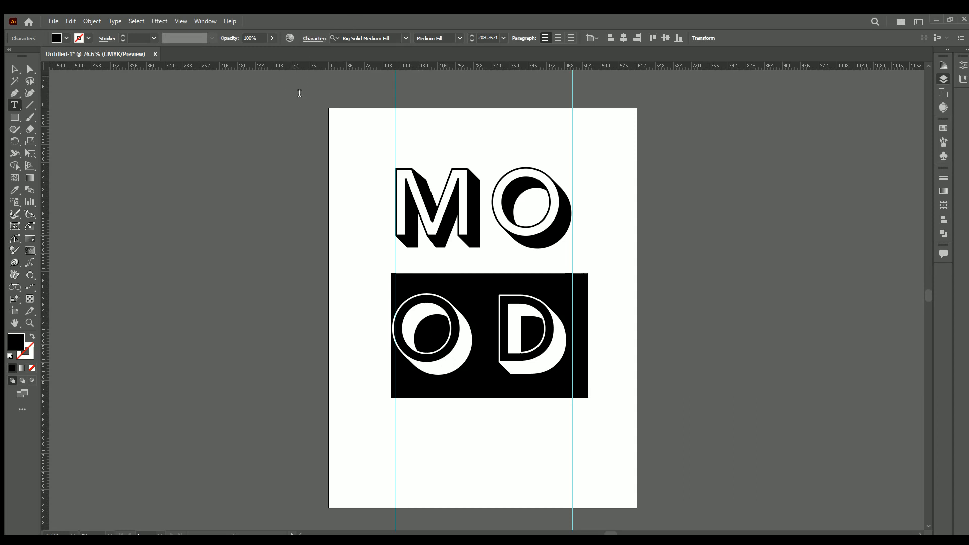
key("alt+Right")
key("alt+Right")
key("alt+Right")
key("alt+Right")
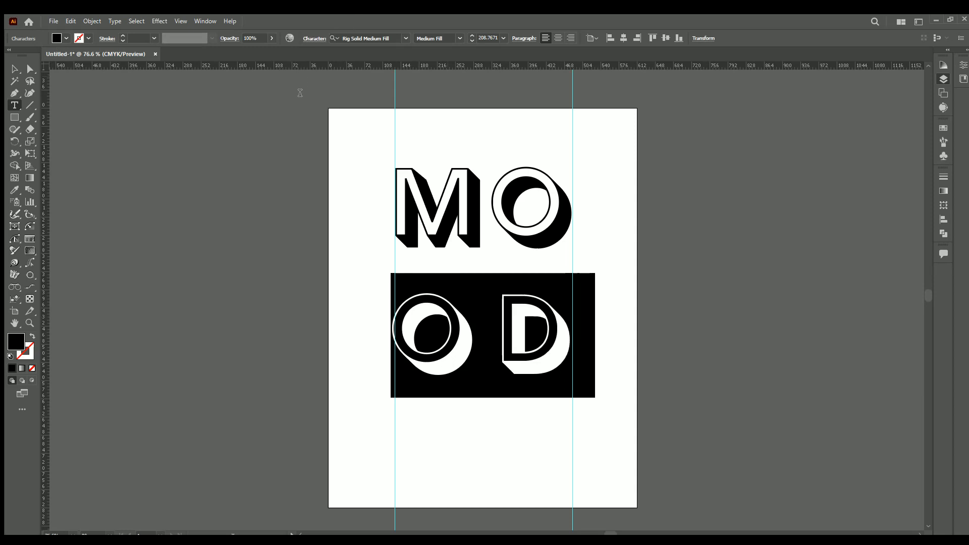
key("alt+Right")
key("alt+Right")
key("alt+Right")
key("alt+Right")
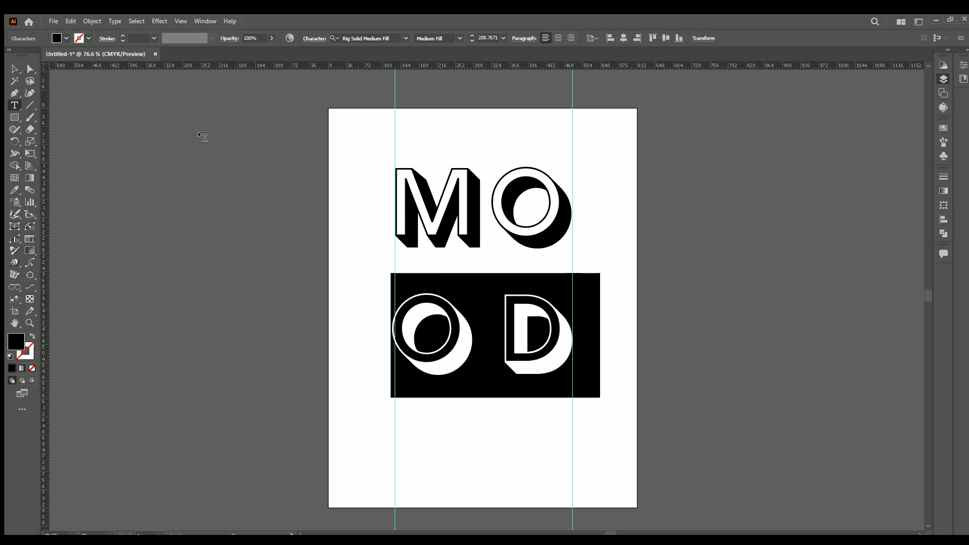
key("Escape")
left_click(222, 114)
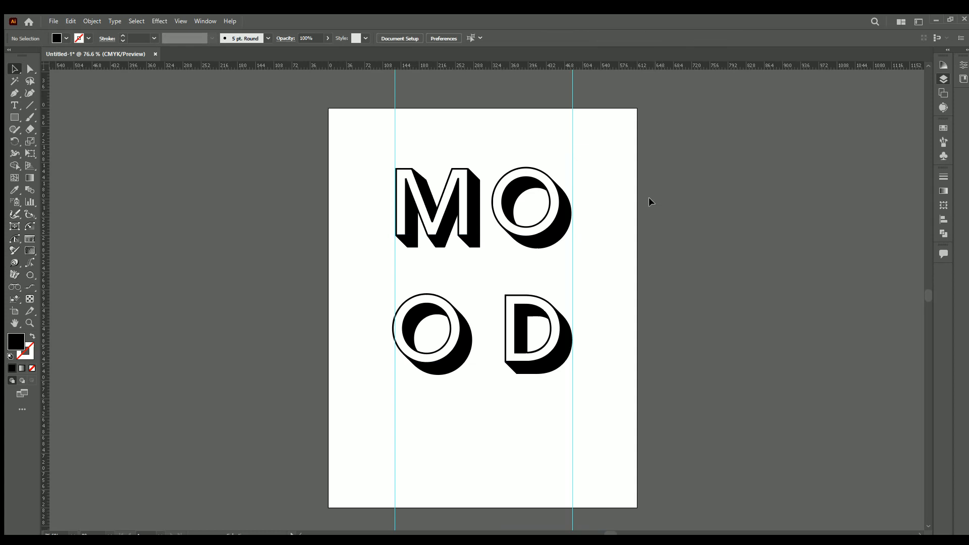
Delete both vertical guides along the edges of the lettering
left_click_drag(352, 108, 721, 147)
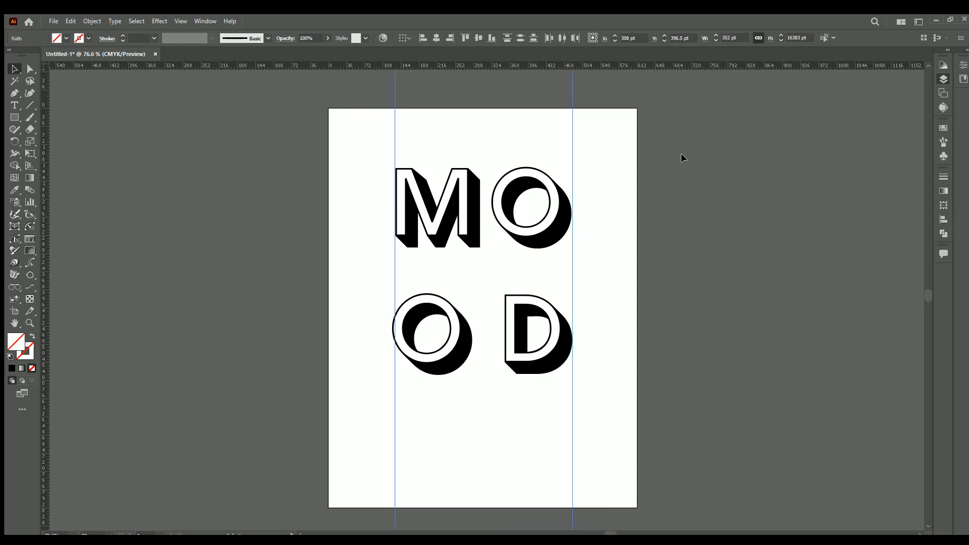
key("Delete")
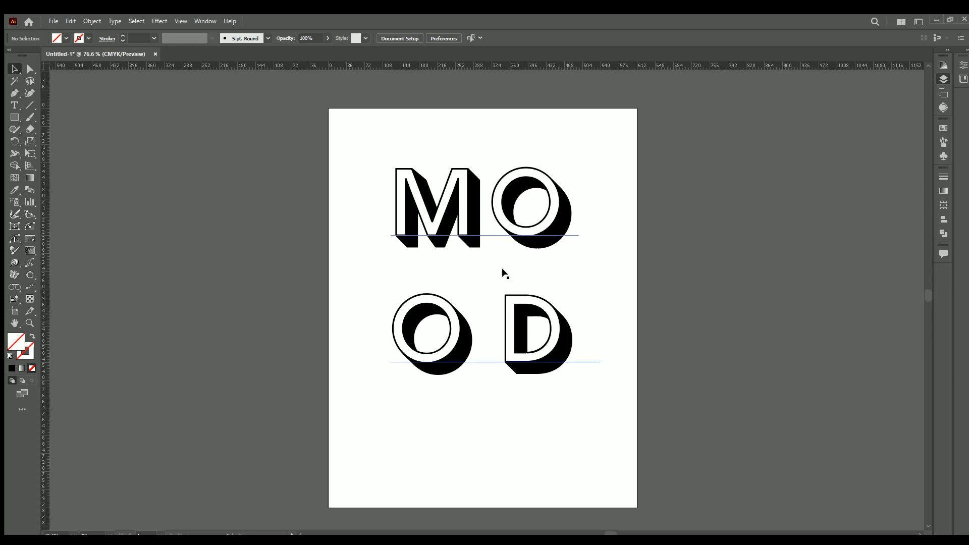
Widen the tracking of the MO line slightly, and shift the whole MO / OD text block a little upward
triple_click(483, 208)
left_click(562, 191)
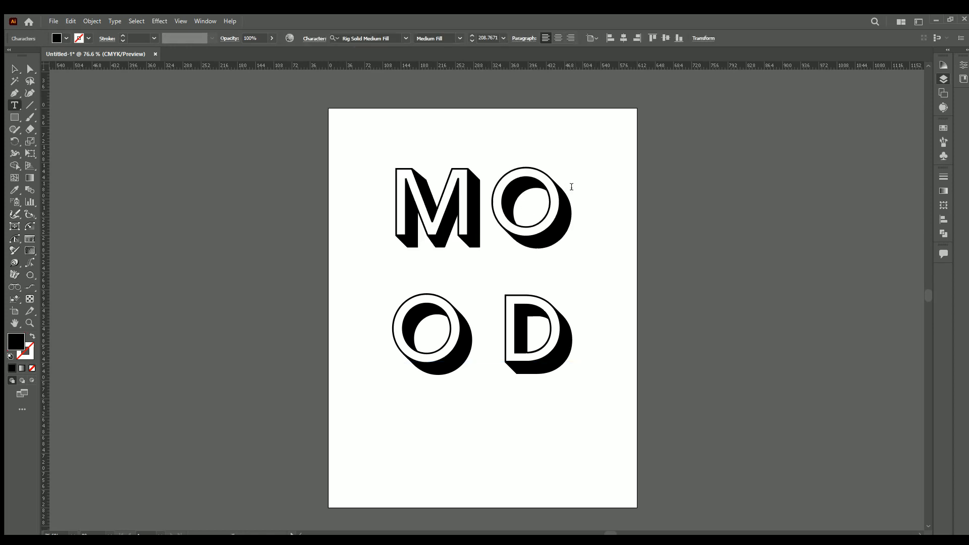
left_click_drag(561, 191, 368, 193)
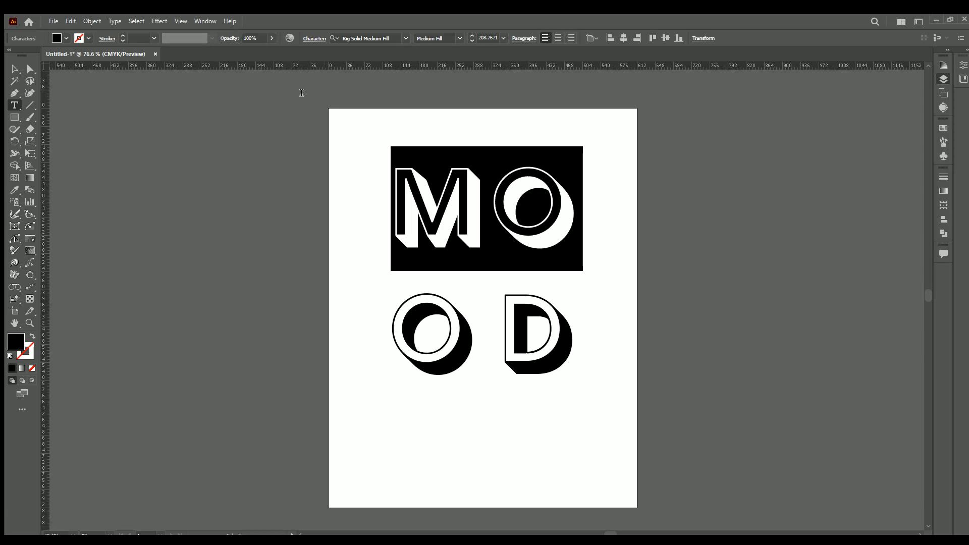
key("alt+Right")
key("alt+Right")
key("alt+Right")
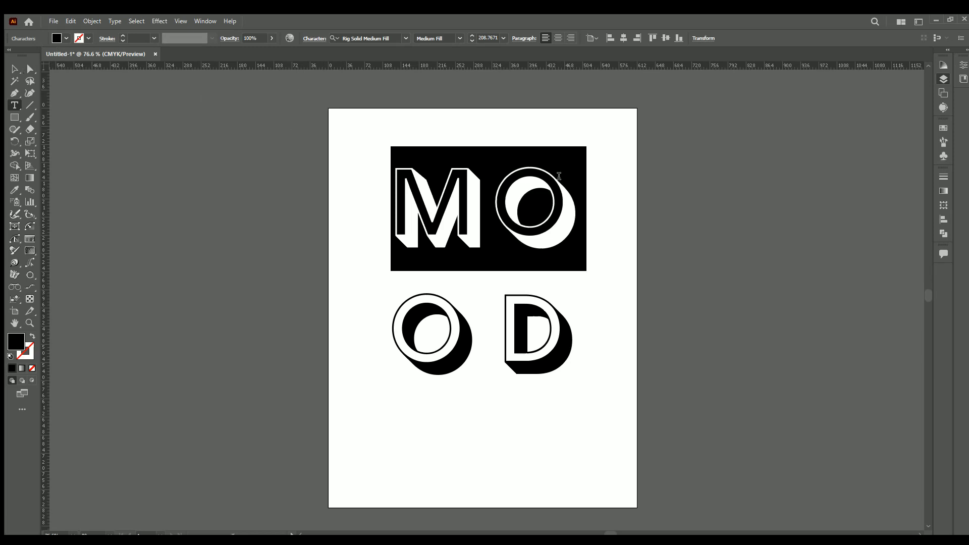
key("alt+Right")
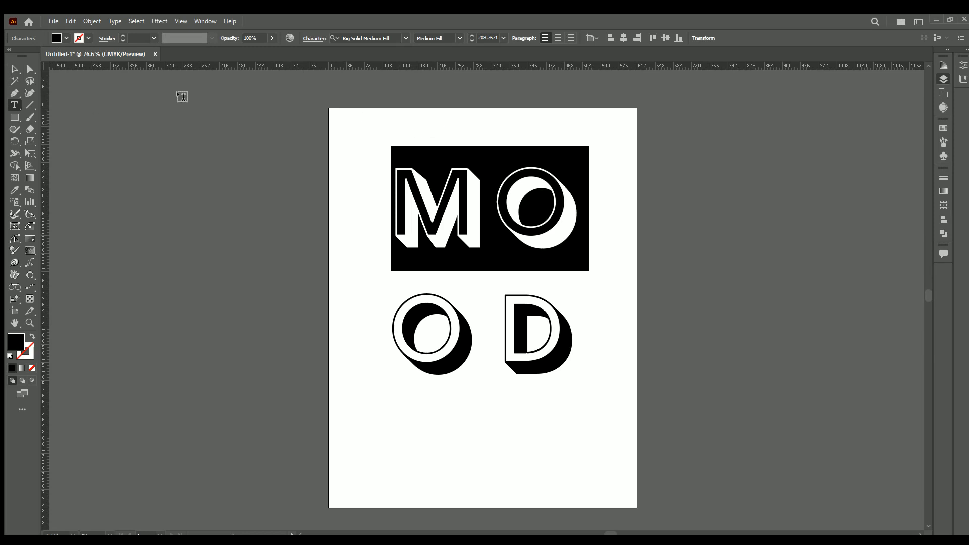
left_click(14, 69)
left_click(384, 179)
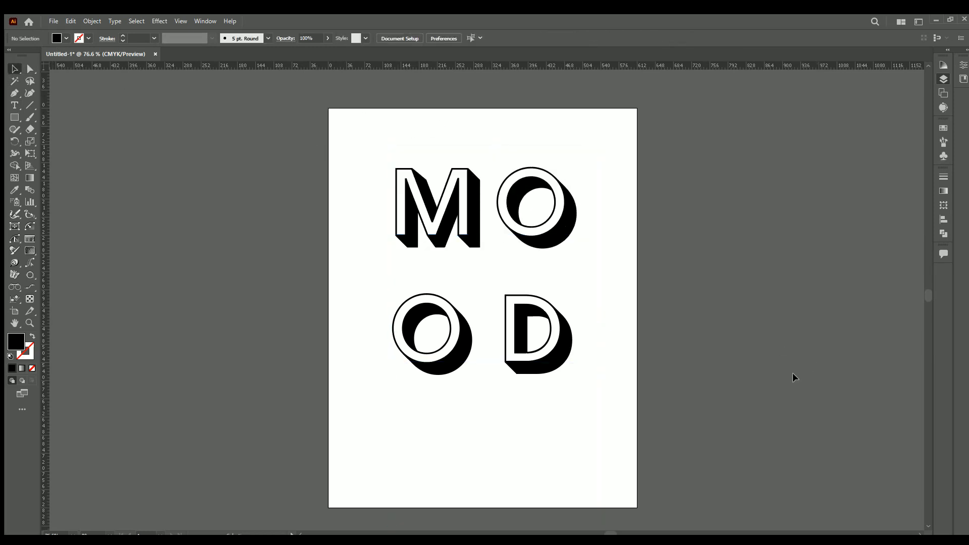
left_click_drag(544, 329, 546, 320)
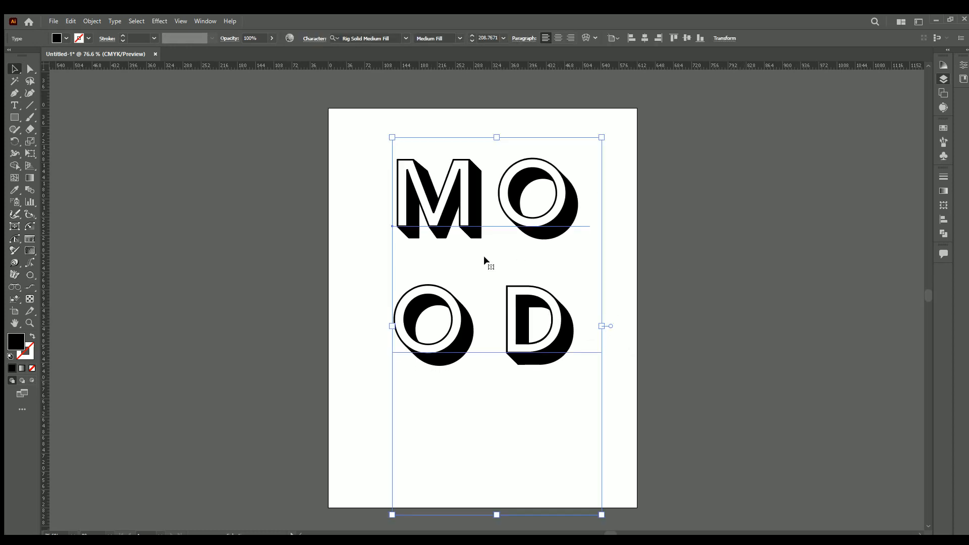
left_click(406, 38)
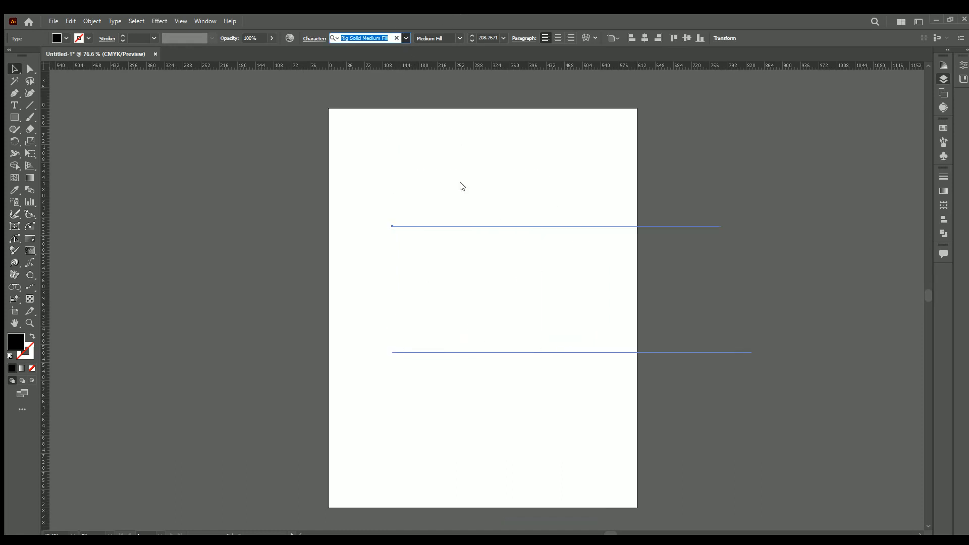
left_click(462, 181)
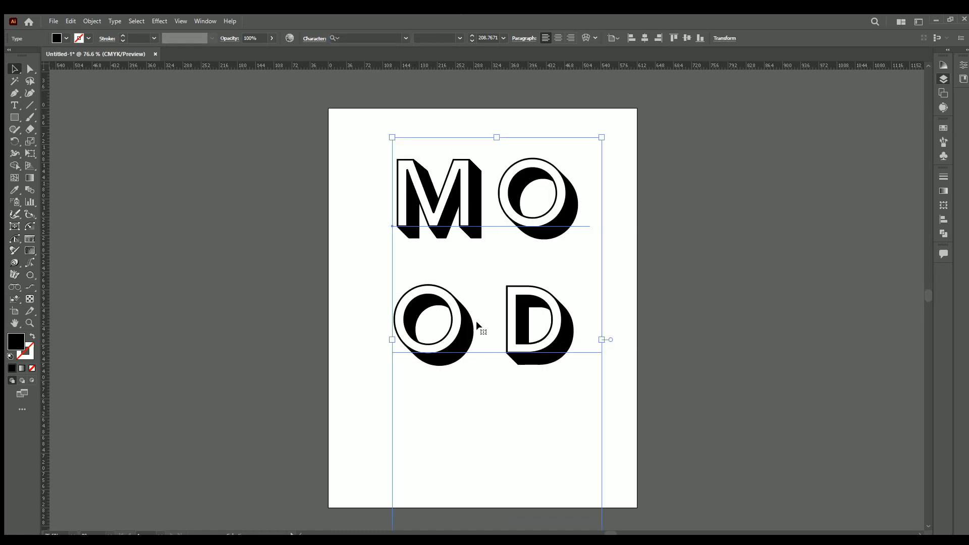
double_click(564, 325)
left_click(564, 318)
left_click(564, 315)
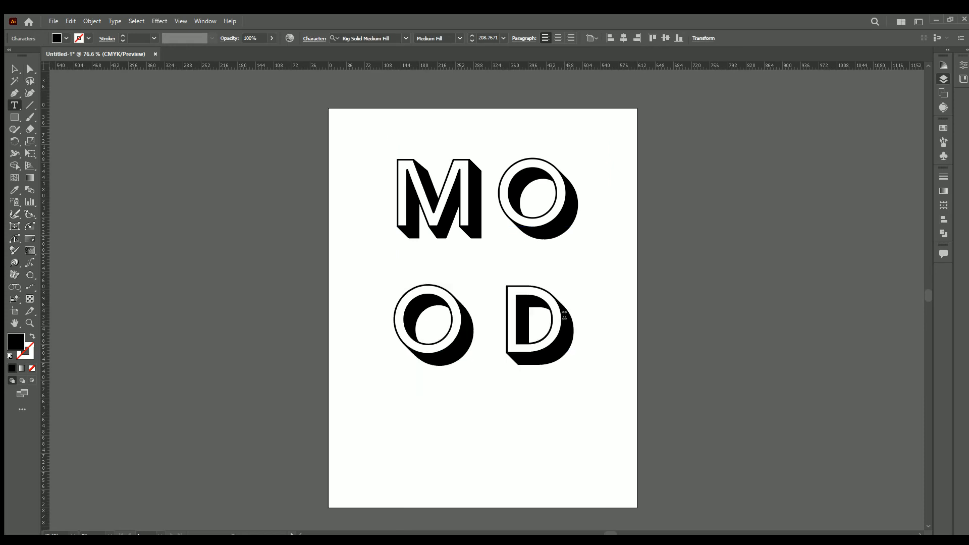
key("ctrl+a")
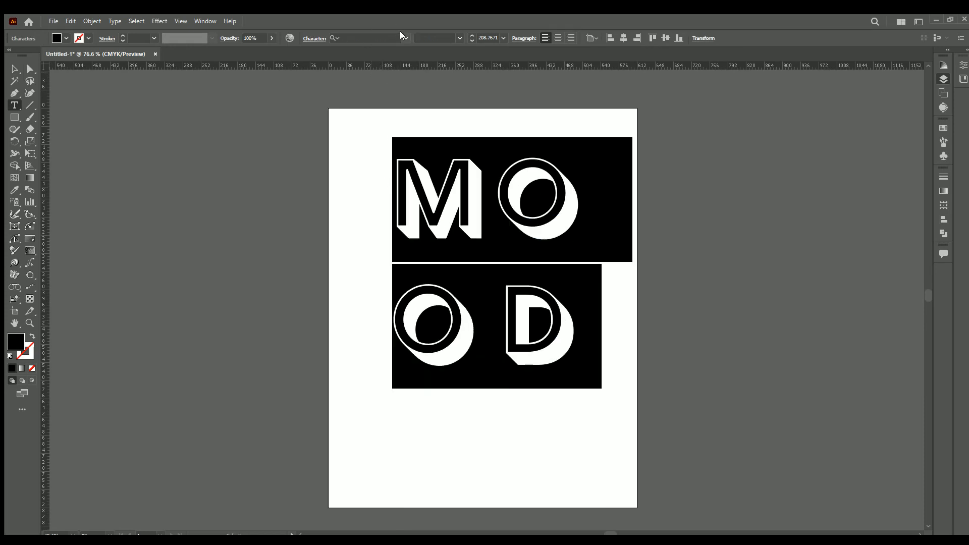
left_click(399, 38)
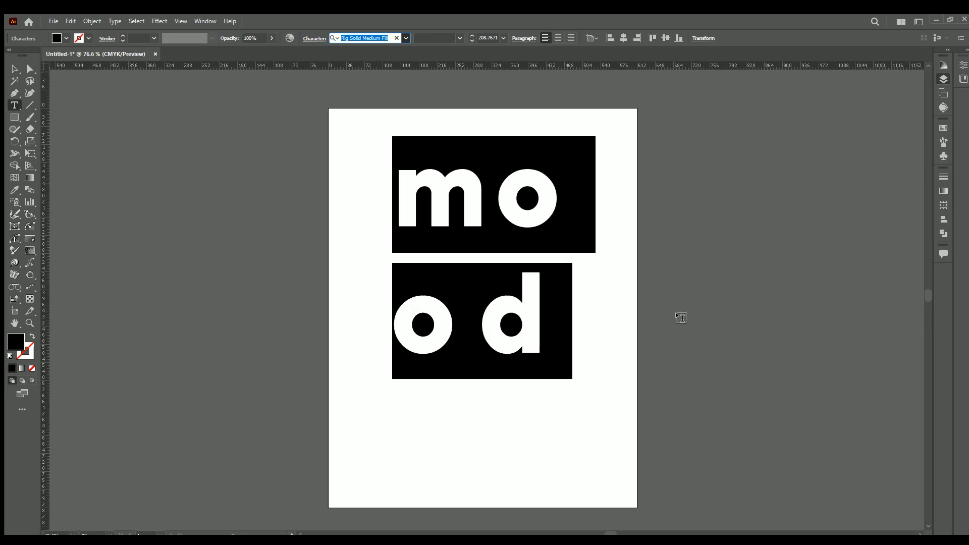
key("Down")
key("Down")
left_click(15, 69)
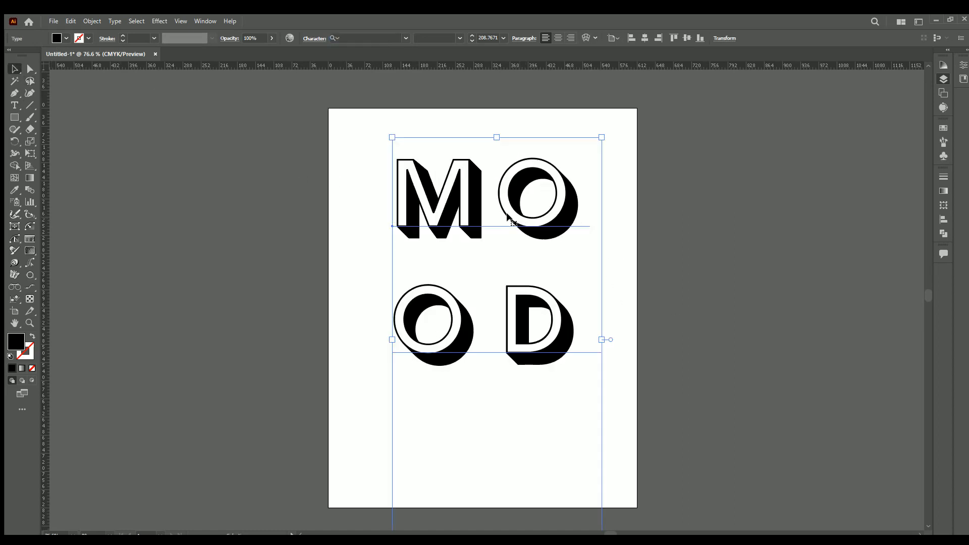
Move the text block about 693 pt left, off the artboard, and preview alternative fonts on it
left_click_drag(471, 206, 121, 205)
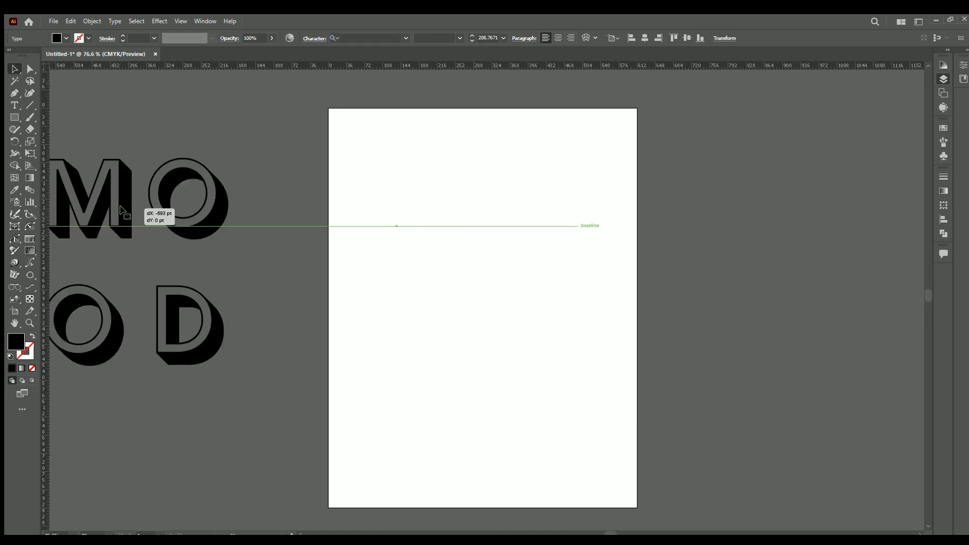
left_click(401, 39)
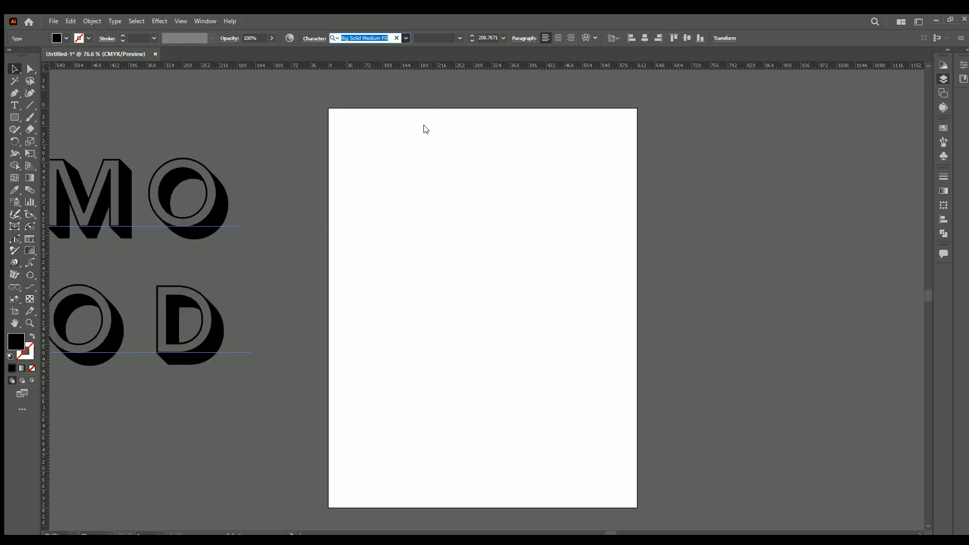
key("Down")
key("Down")
key("Down")
key("Down")
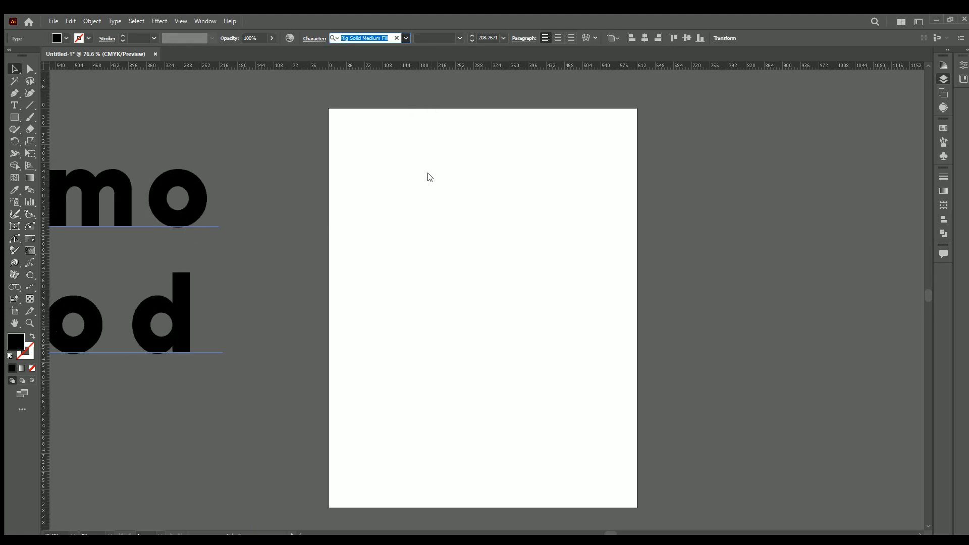
key("Down")
key("Down")
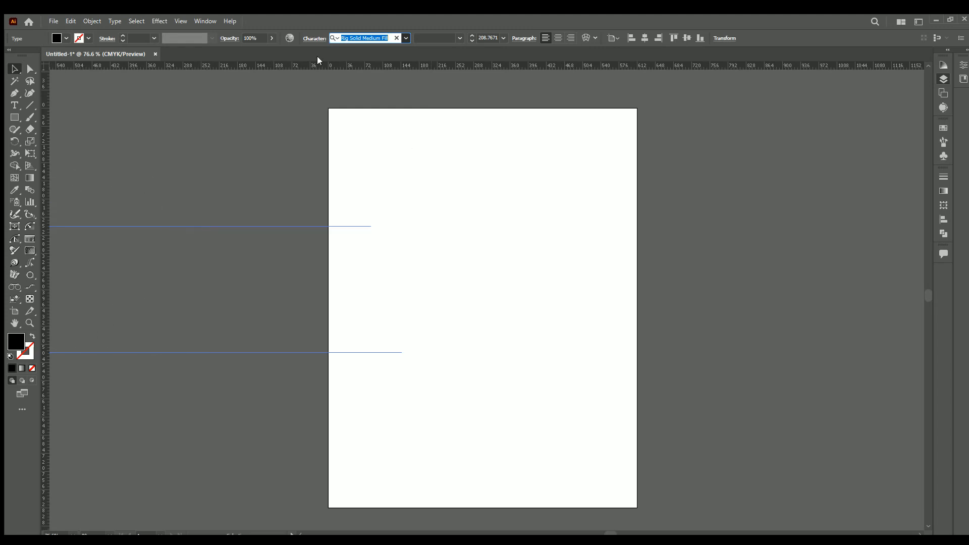
key("Escape")
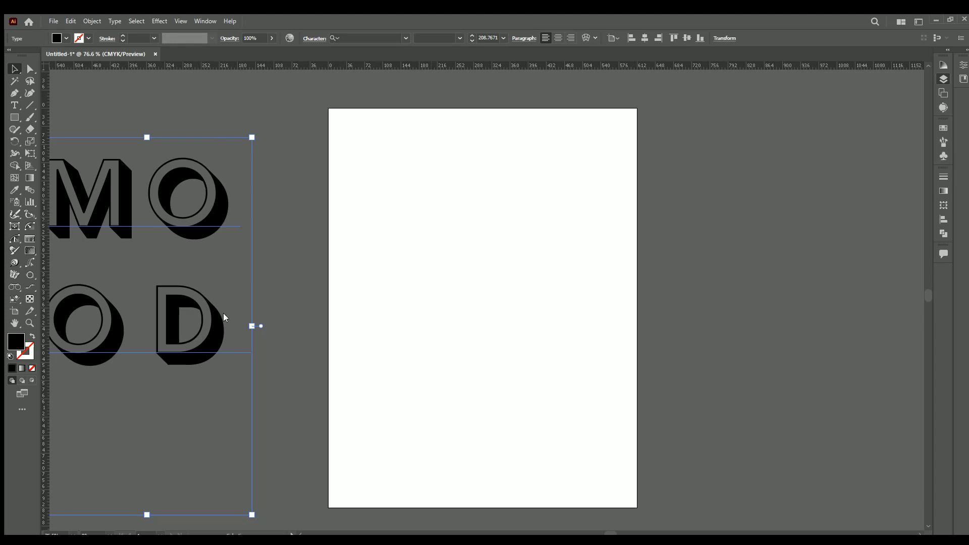
Set the text block's font to Archivo Black Regular and move it back onto the upper part of the artboard, centred horizontally
left_click(401, 36)
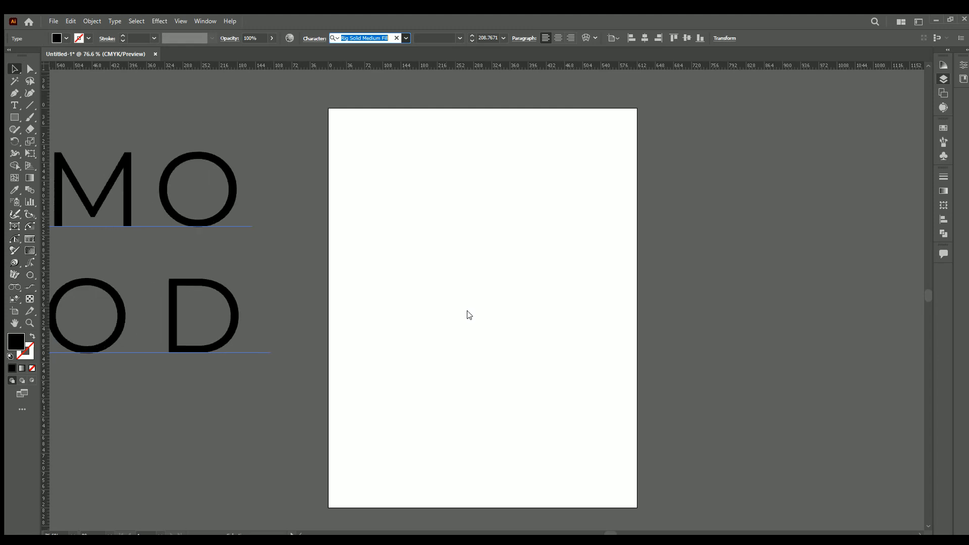
key("Down")
key("Down")
key("Down")
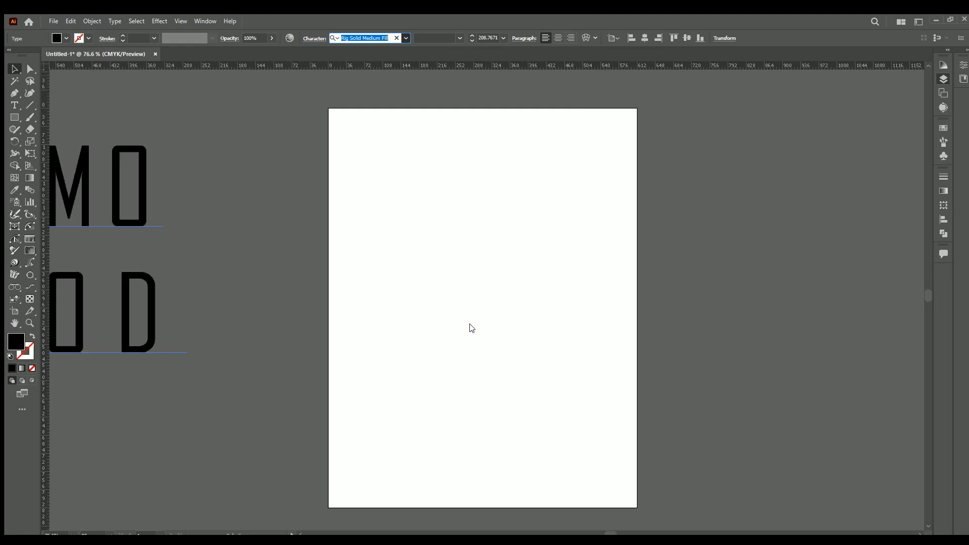
key("Down")
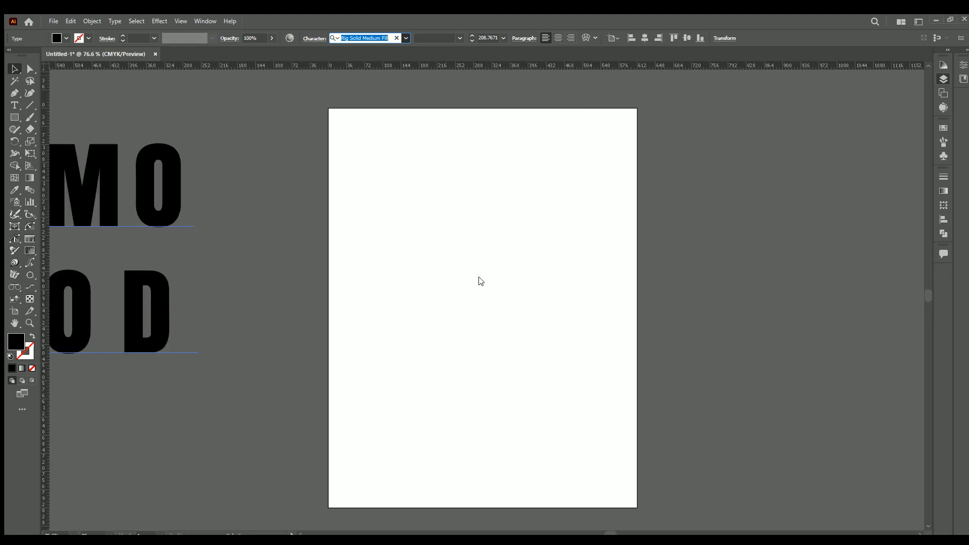
key("Down")
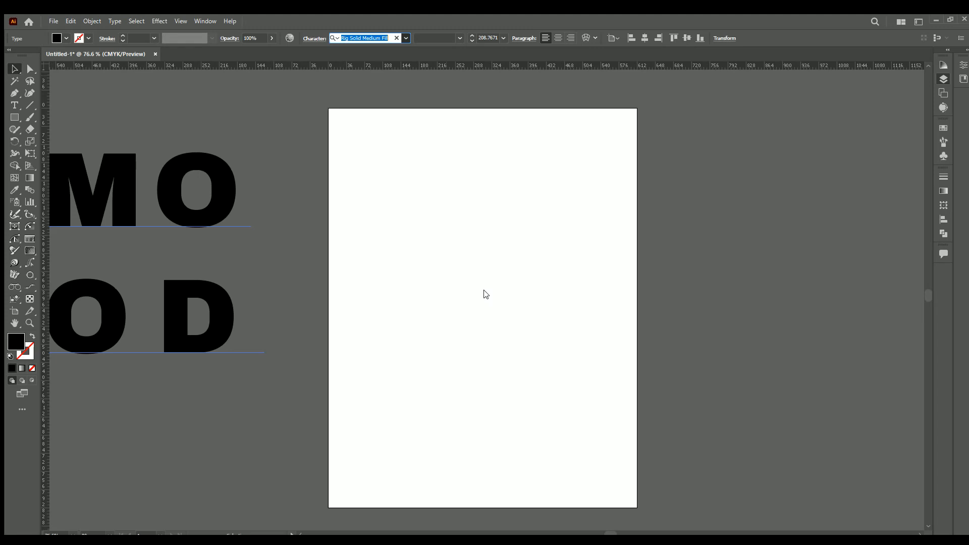
left_click(92, 155)
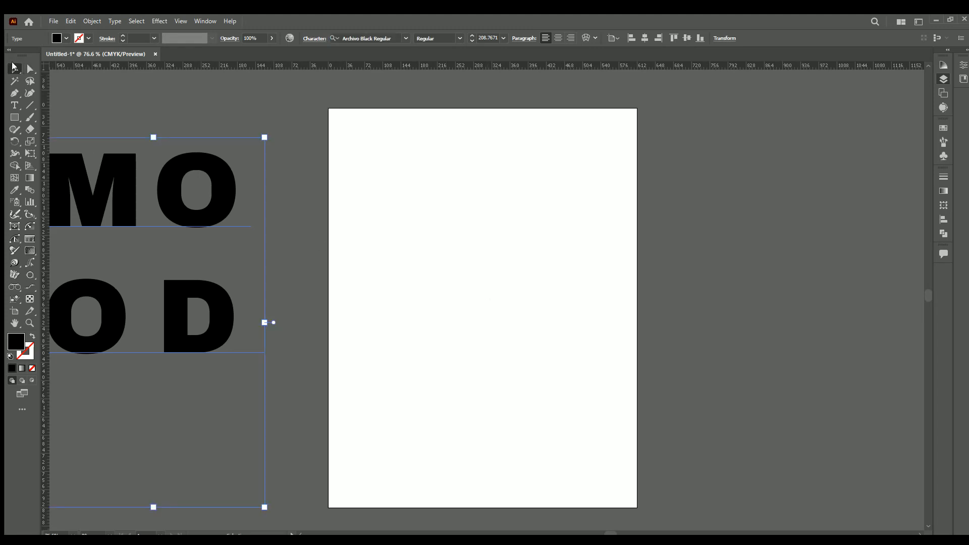
left_click_drag(112, 171, 455, 175)
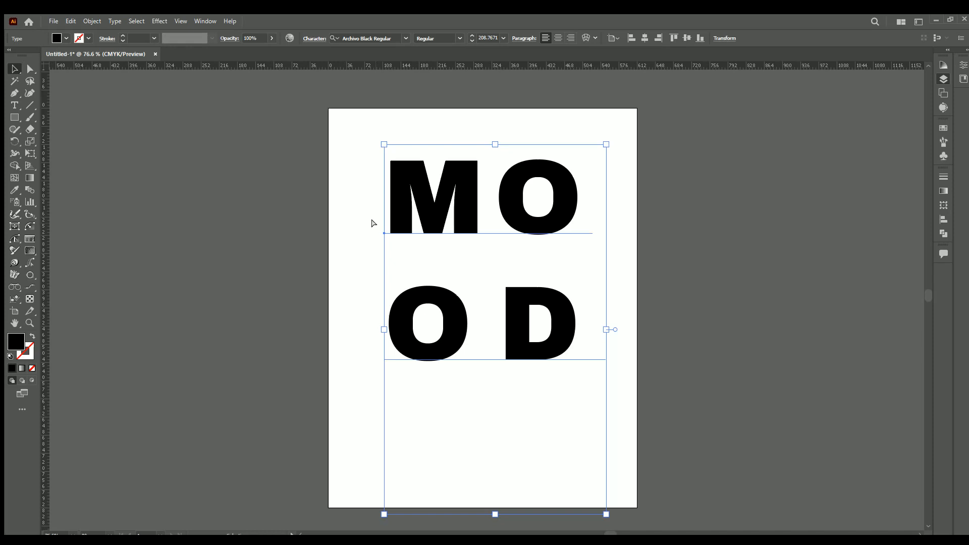
key("ctrl+y")
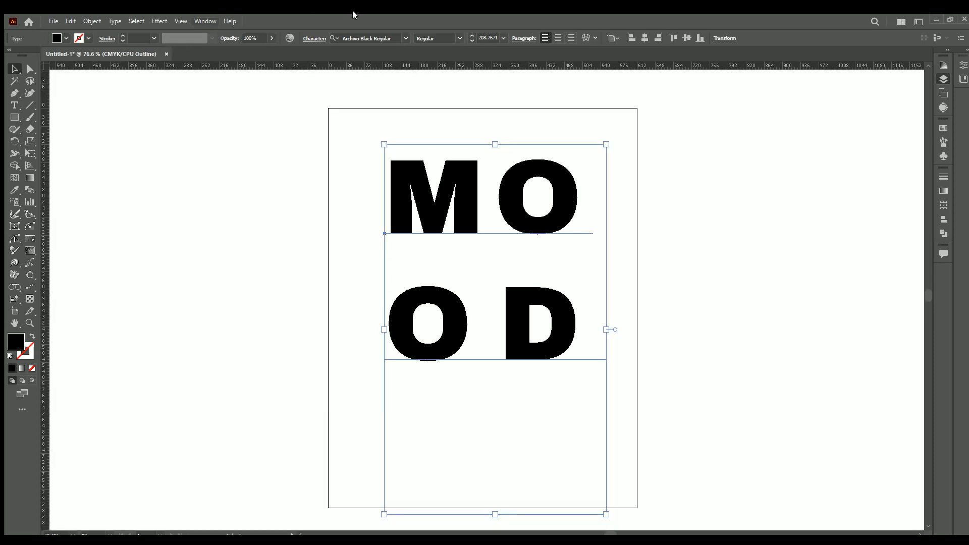
left_click(492, 137)
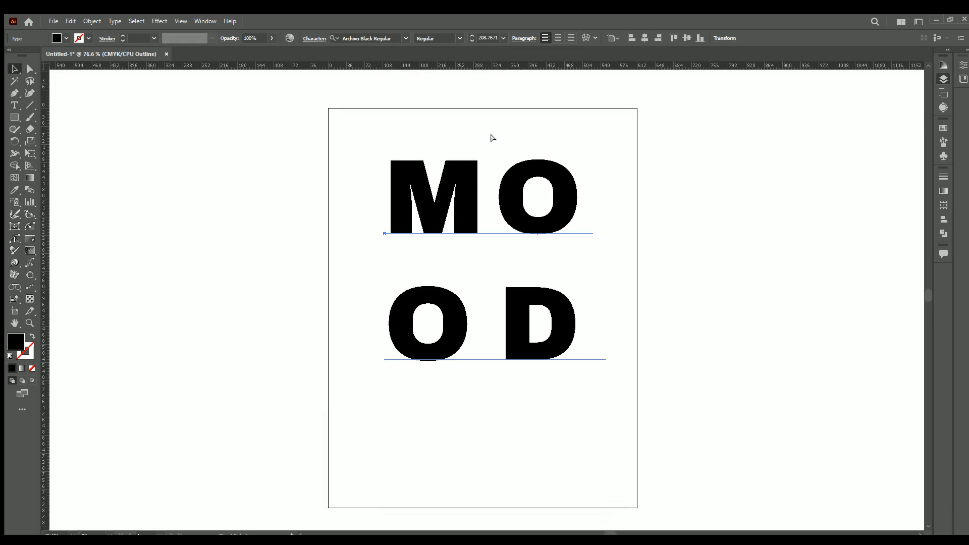
key("ctrl+y")
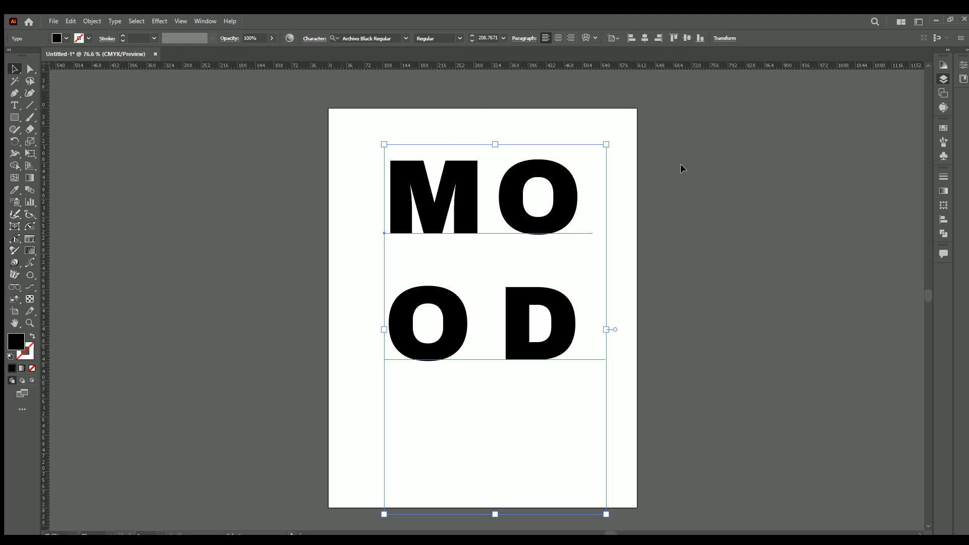
left_click(585, 126)
left_click(558, 199)
key("t")
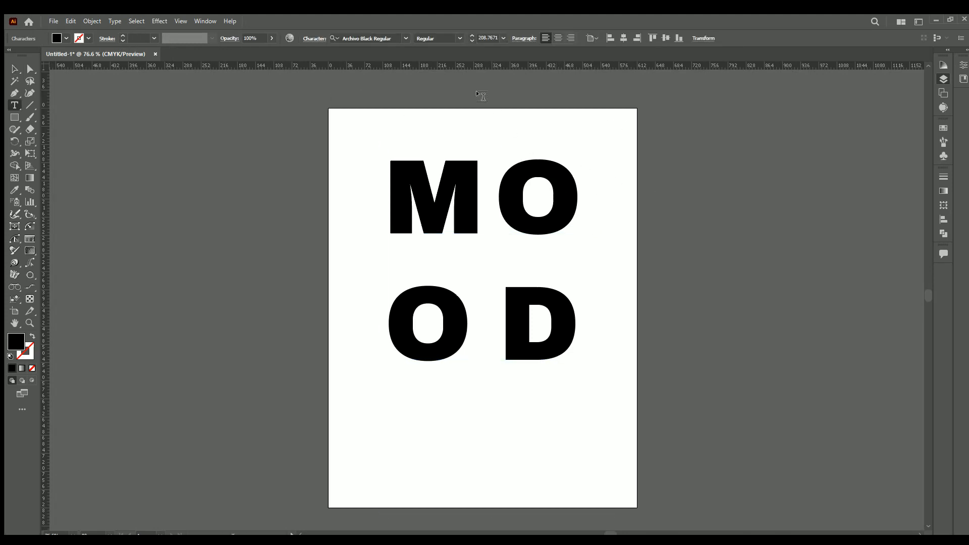
key("v")
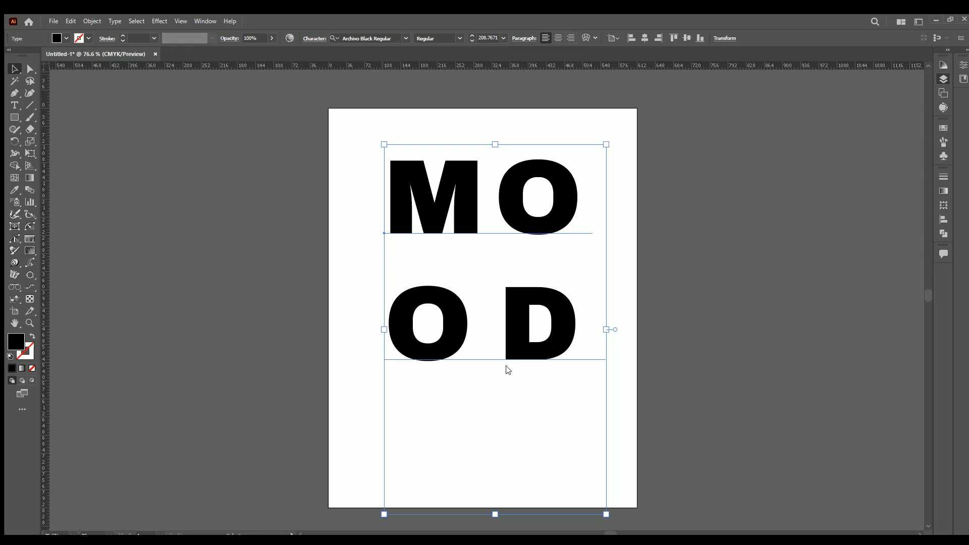
Convert the MO / OD text to outlines and ungroup the resulting letter shapes
key("ctrl+shift+o")
left_click(674, 282)
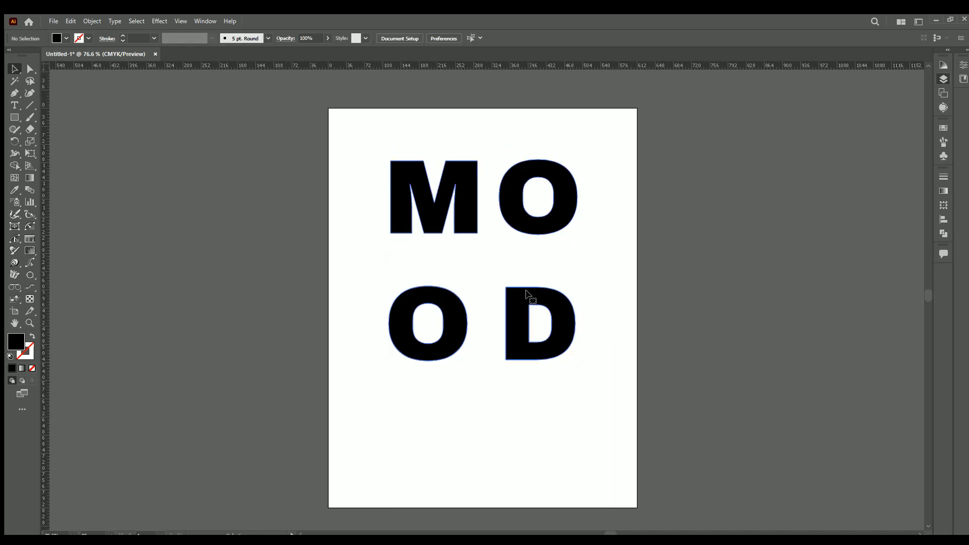
left_click(526, 291)
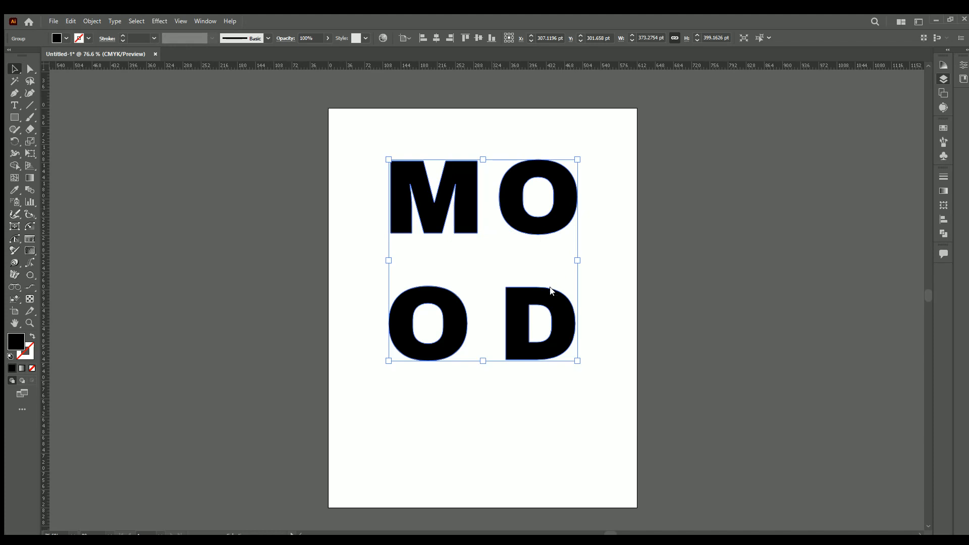
key("ctrl+8")
Make the MO row and the OD row into two separate compound paths
left_click(614, 241)
left_click_drag(353, 134, 738, 246)
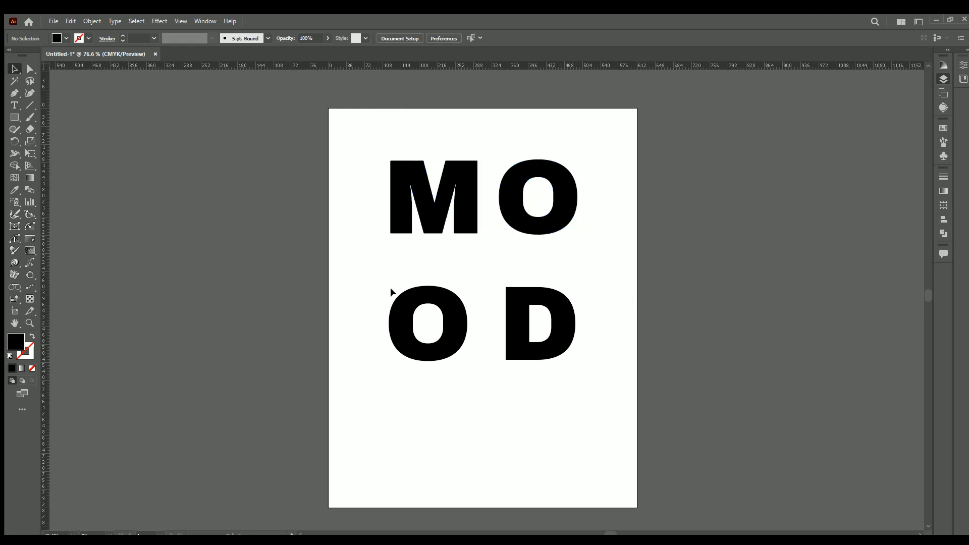
left_click_drag(391, 290, 659, 370)
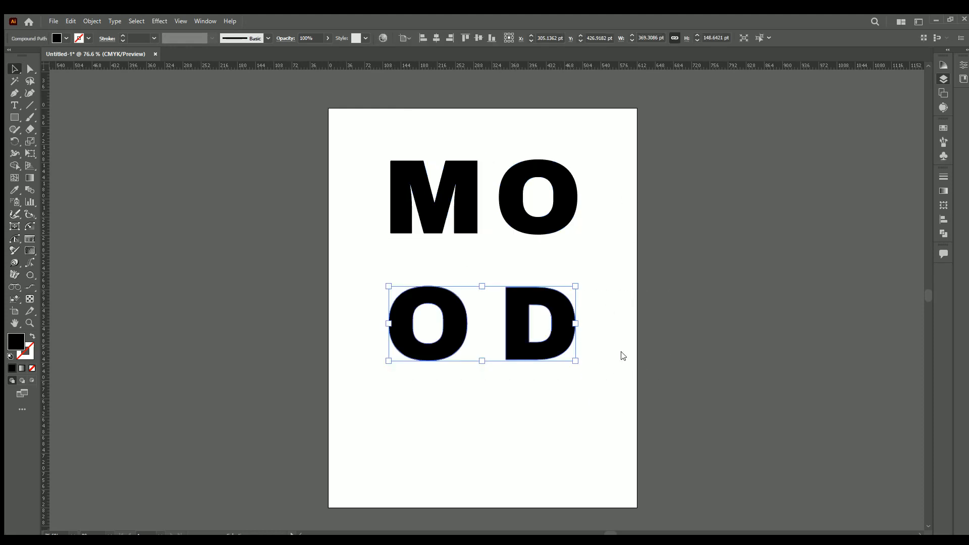
left_click(608, 271)
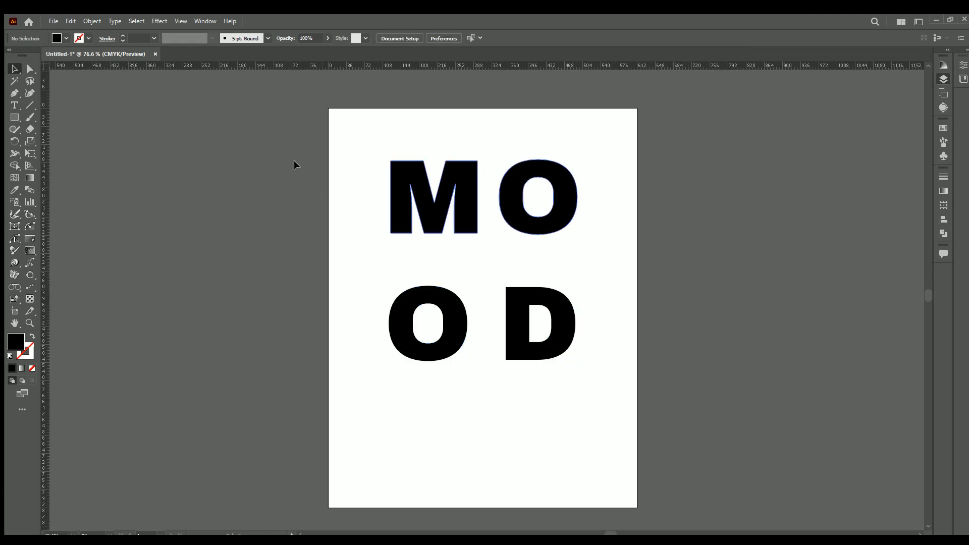
Swap the fill and stroke of the MO and OD rows, giving the letters black outlines and no fill
left_click_drag(302, 126, 659, 406)
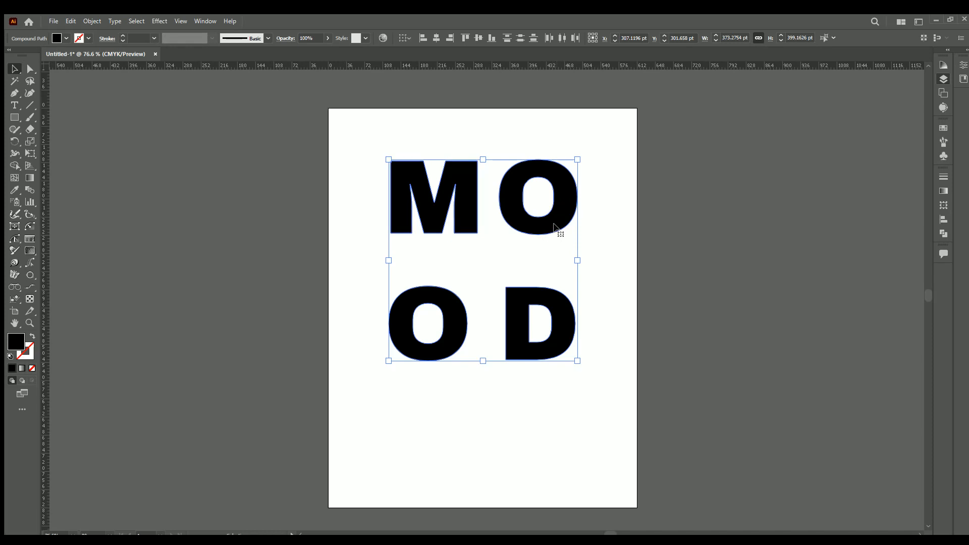
left_click(32, 336)
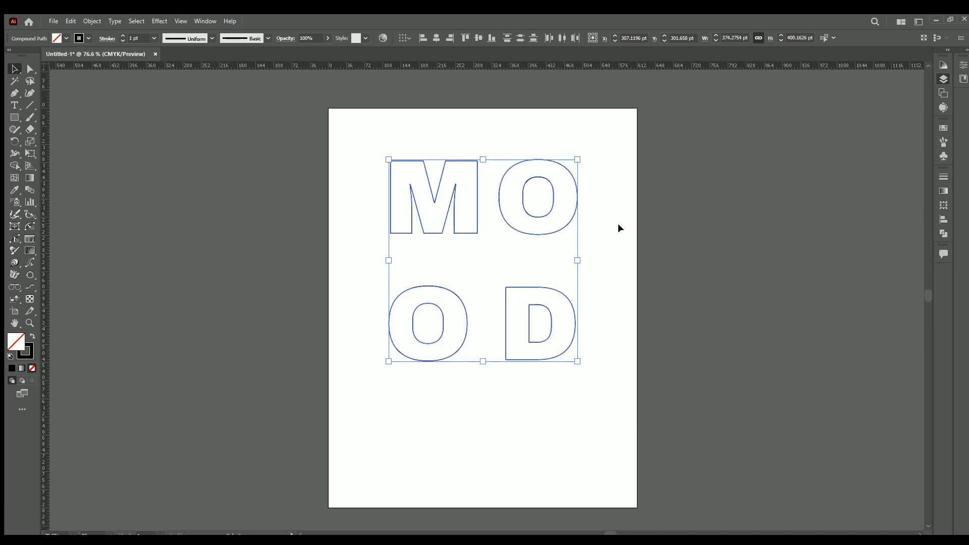
left_click(611, 235)
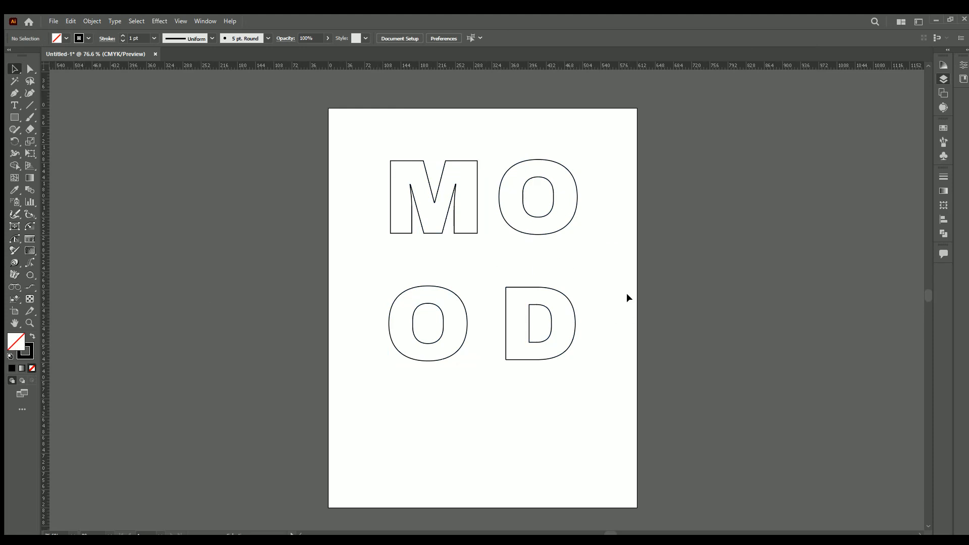
Move the MO and OD rows about 79 pt down the artboard and set their stroke weight to 3 pt
left_click(552, 231)
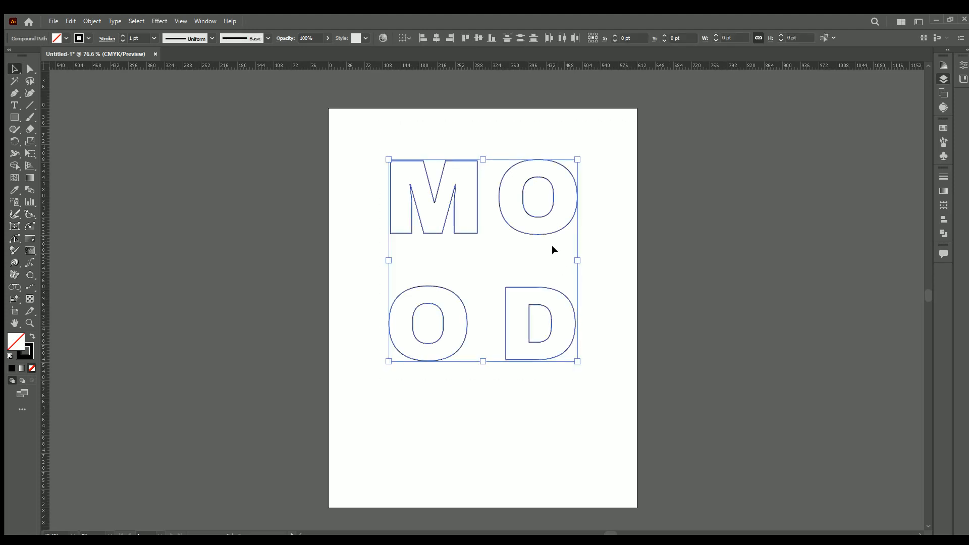
left_click_drag(552, 230, 549, 270)
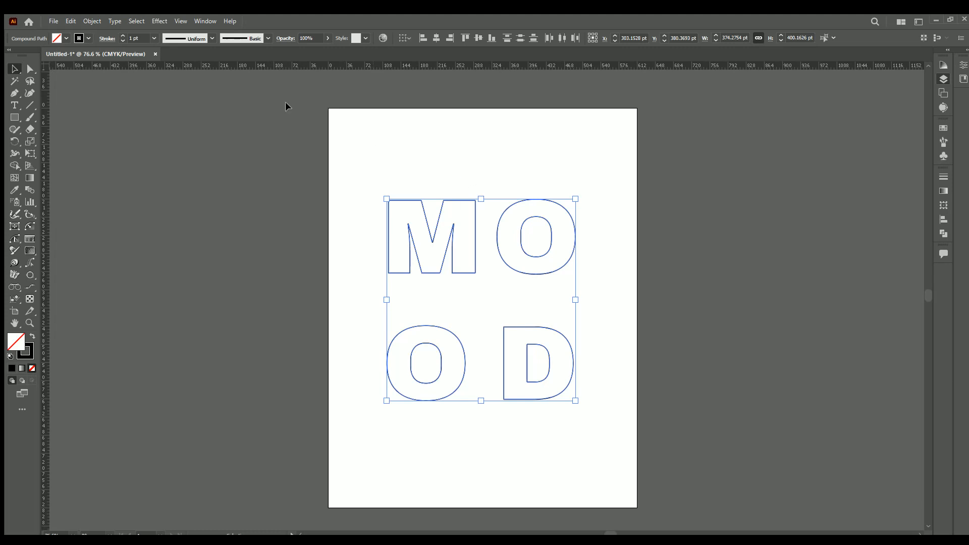
scroll(132, 34, "up", 1)
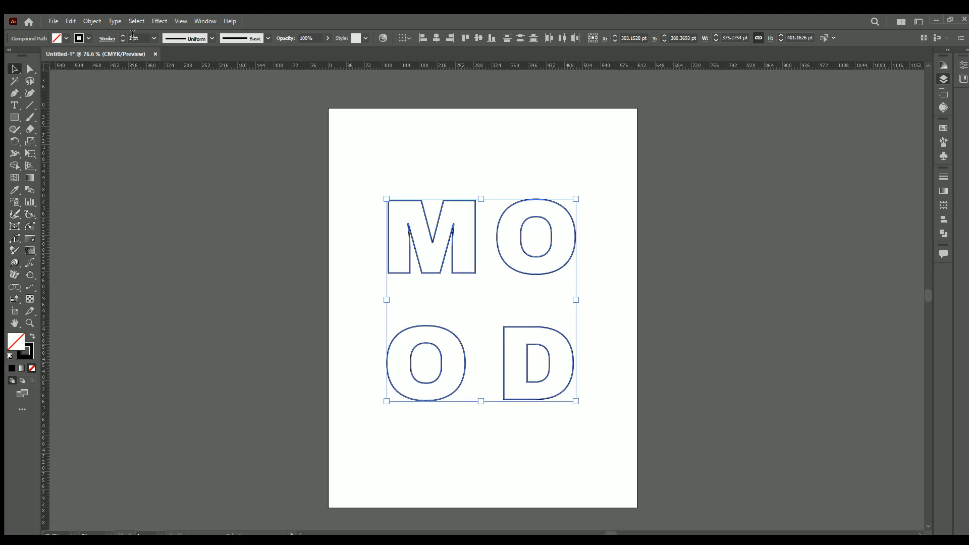
scroll(132, 33, "up", 1)
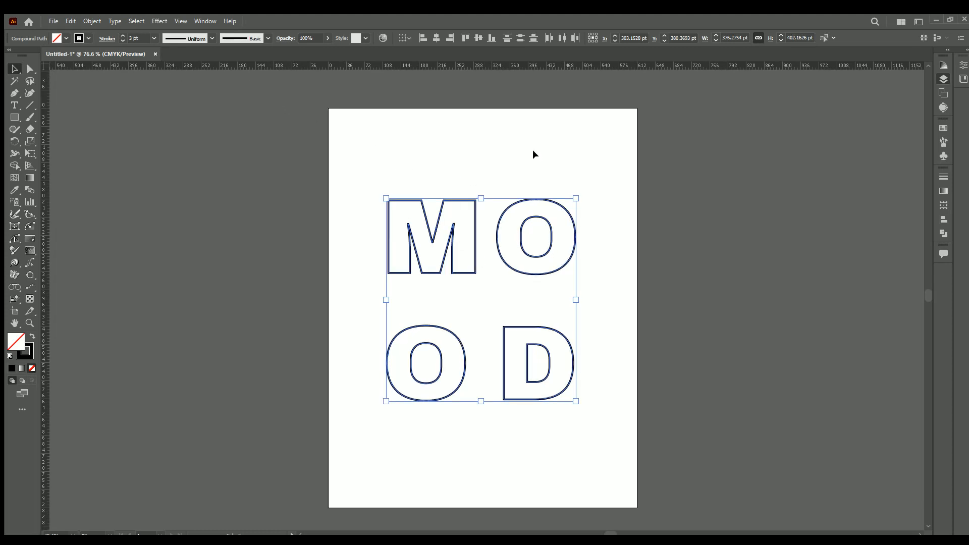
left_click(610, 280)
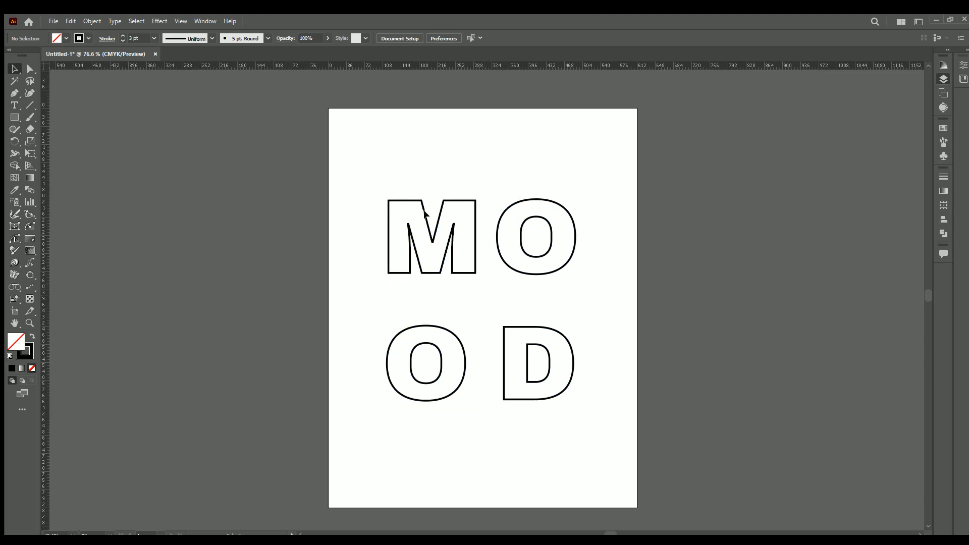
left_click_drag(338, 148, 580, 508)
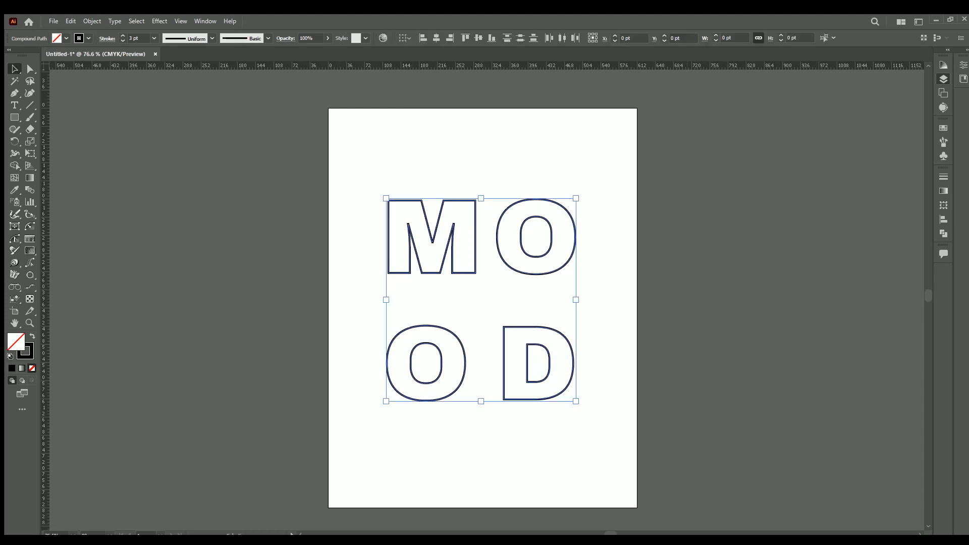
Place dollars-499481.jpg as a linked image and scale it down around its centre to about 1182 × 836 pt
left_click(649, 411)
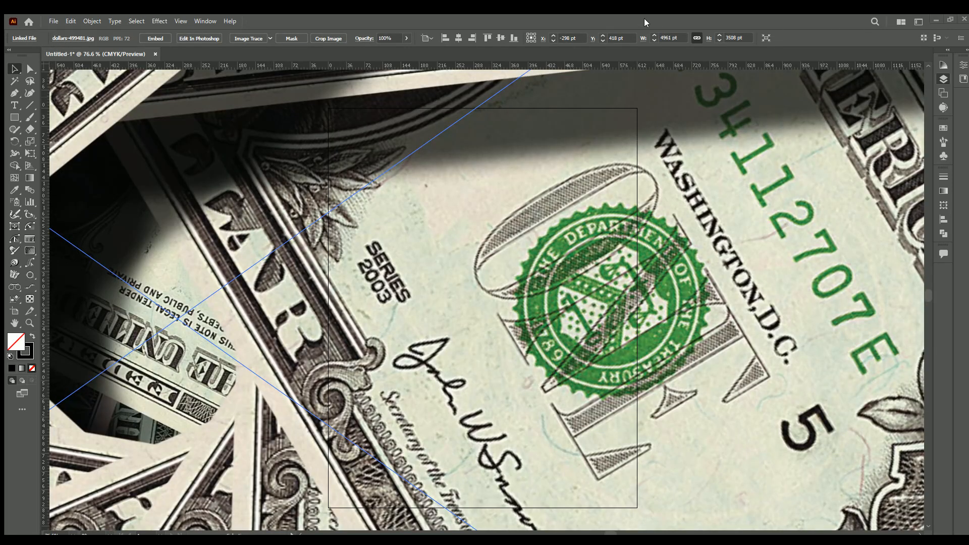
scroll(552, 262, "down", 2)
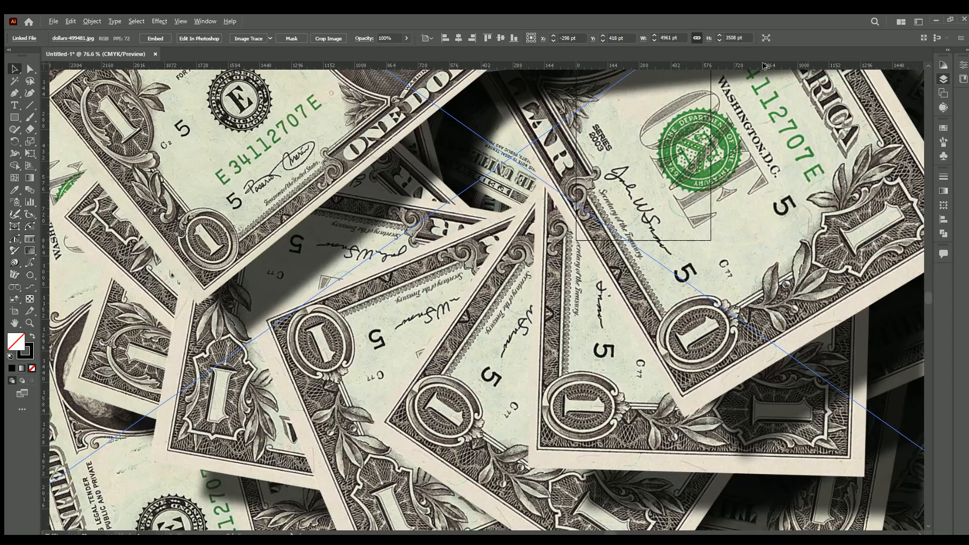
key("ctrl+minus")
key("ctrl+minus")
key("ctrl+minus")
key("ctrl+minus")
key("ctrl+minus")
key("ctrl+minus")
key("ctrl+minus")
key("ctrl+plus")
key("ctrl+plus")
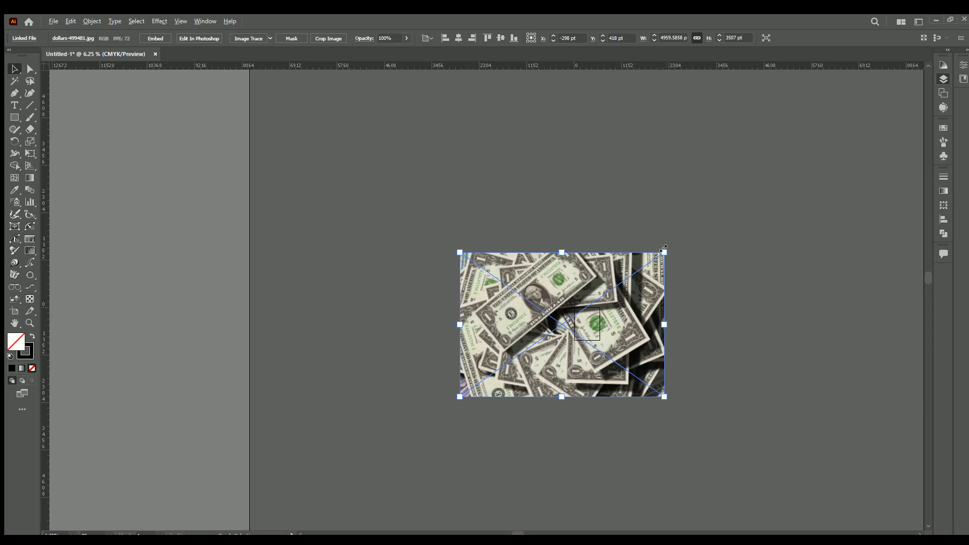
left_click_drag(664, 249, 608, 326)
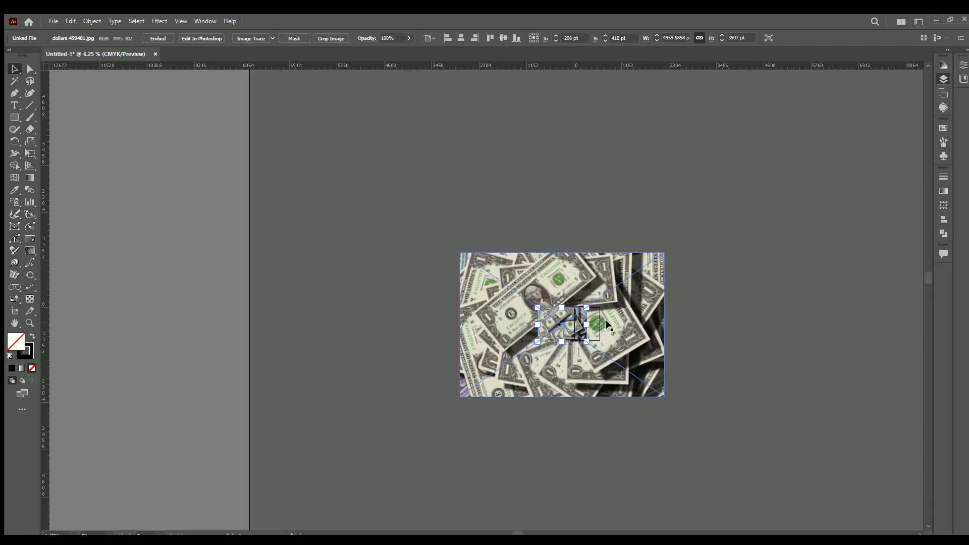
scroll(608, 325, "up", 4)
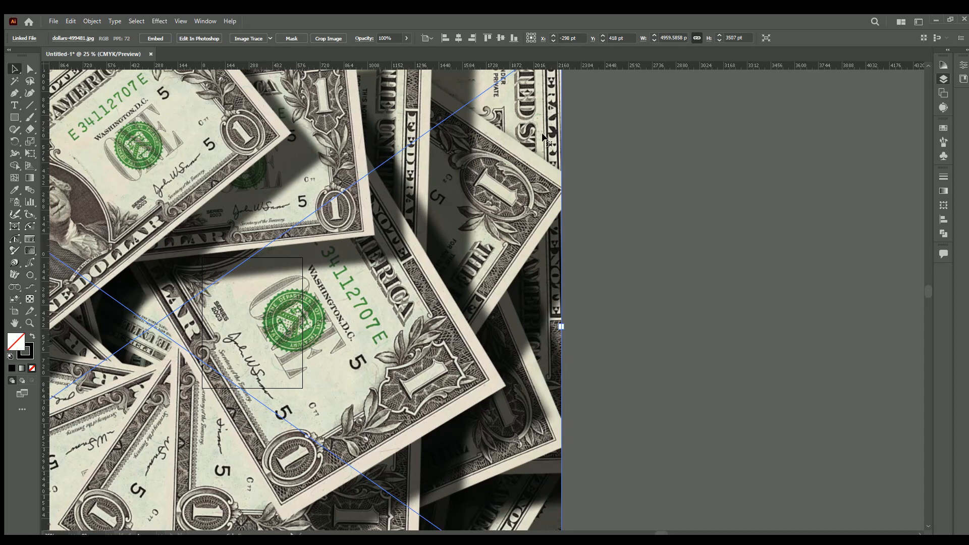
key("ctrl+0")
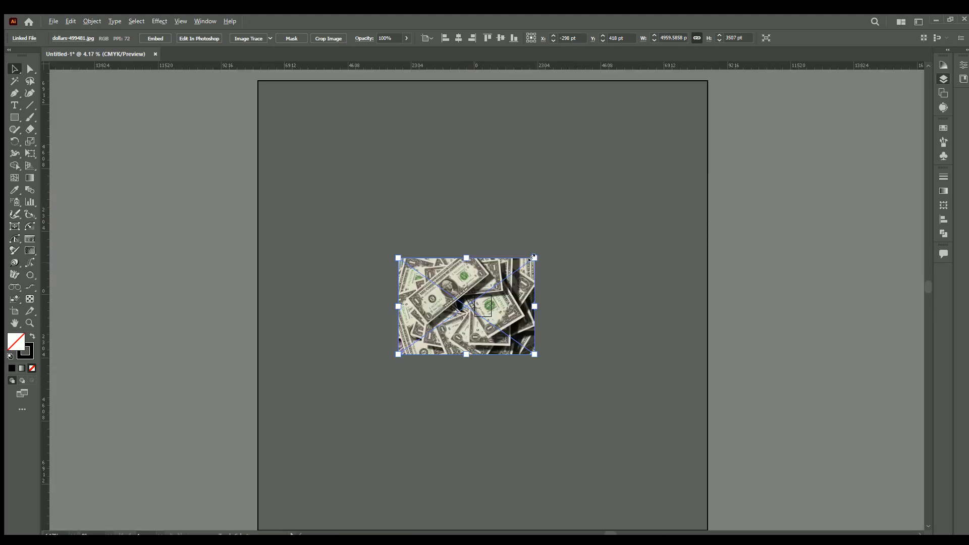
left_click_drag(534, 258, 497, 288)
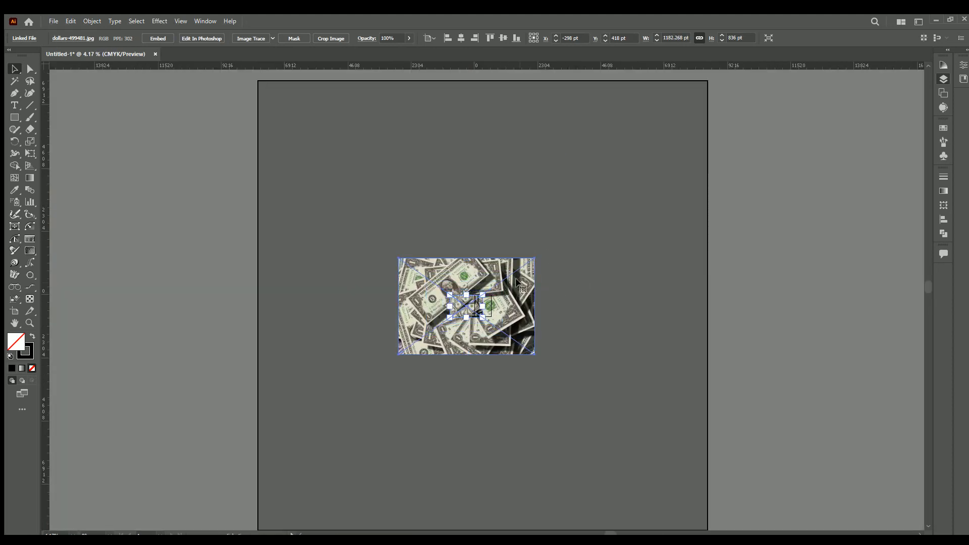
left_click(515, 279)
key("Delete")
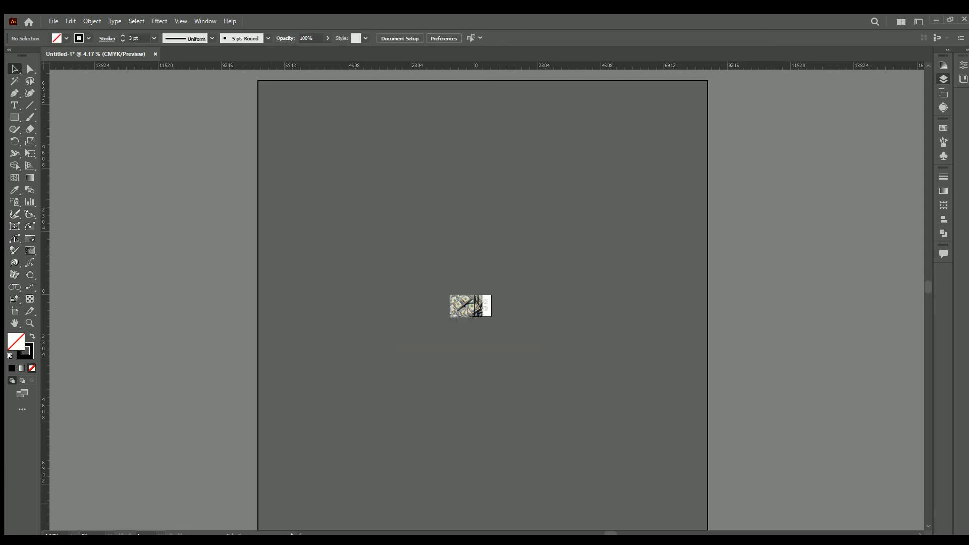
Move the dollar image off the artboard to the right and scale it down to about 723 × 511 pt
scroll(485, 317, "up", 3, "alt")
scroll(443, 229, "up", 3, "alt")
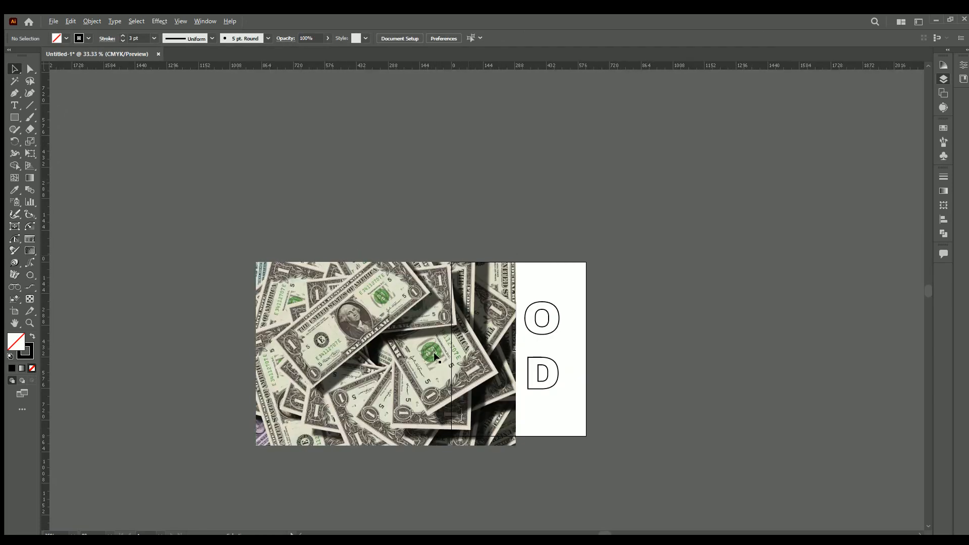
left_click_drag(413, 371, 717, 350)
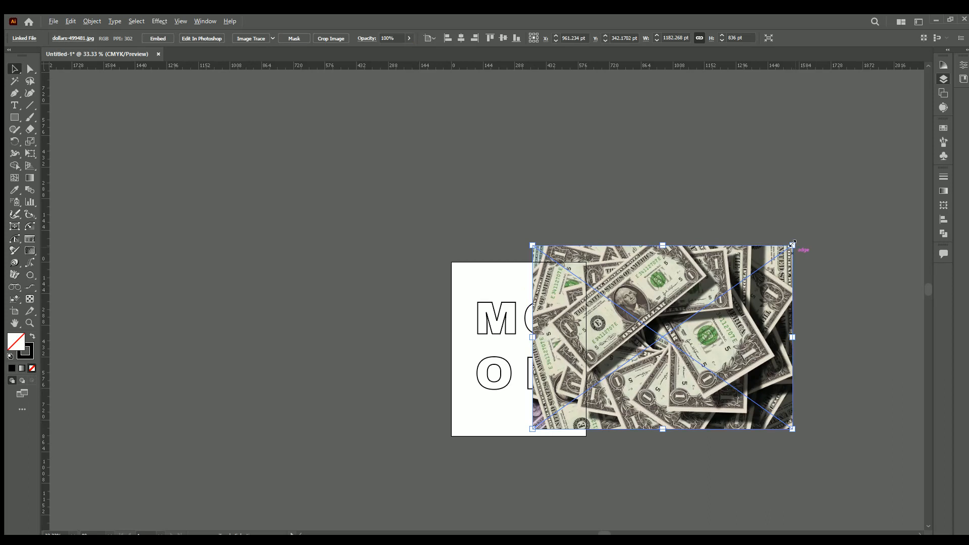
left_click_drag(793, 243, 757, 283)
left_click_drag(680, 337, 752, 315)
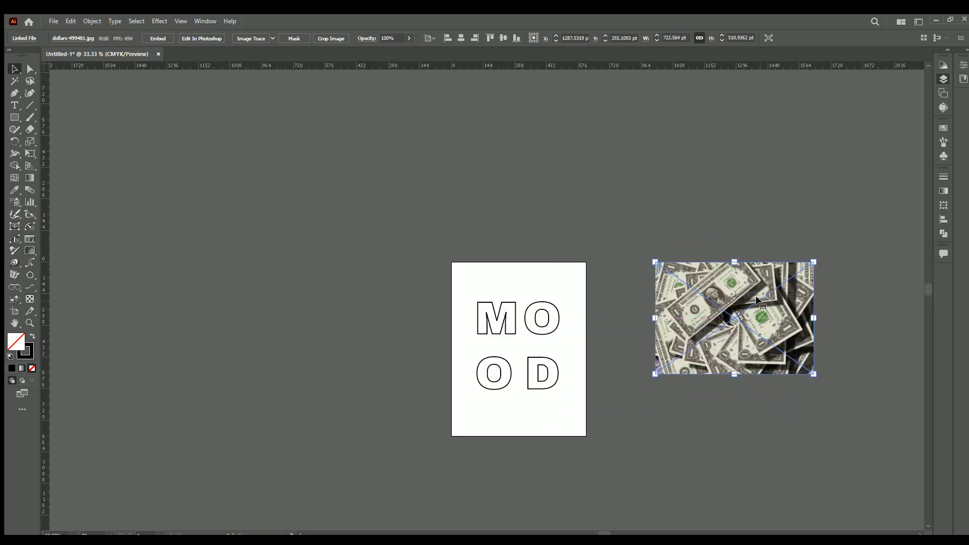
Move the MO row onto the middle of the dollar image and swap its fill and stroke to solid black
left_click(482, 327)
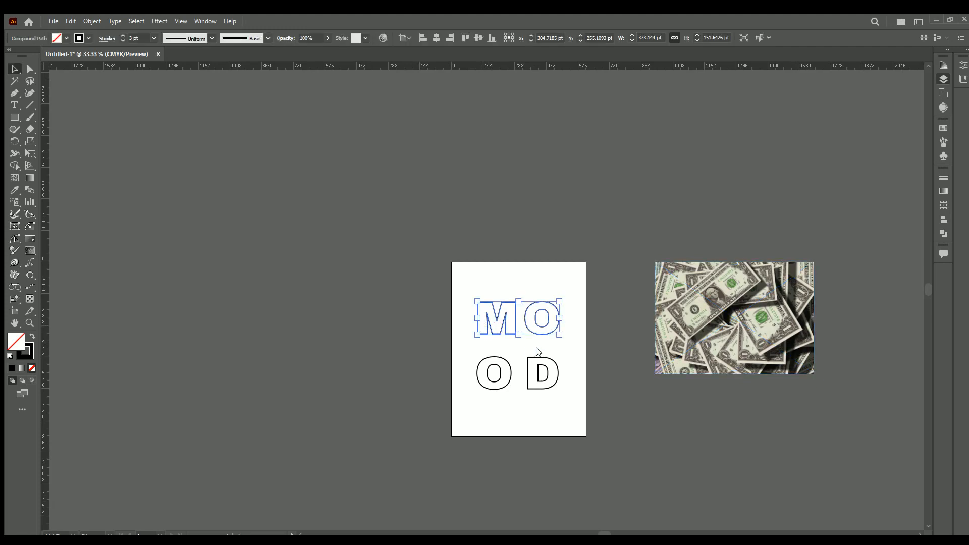
left_click(567, 260)
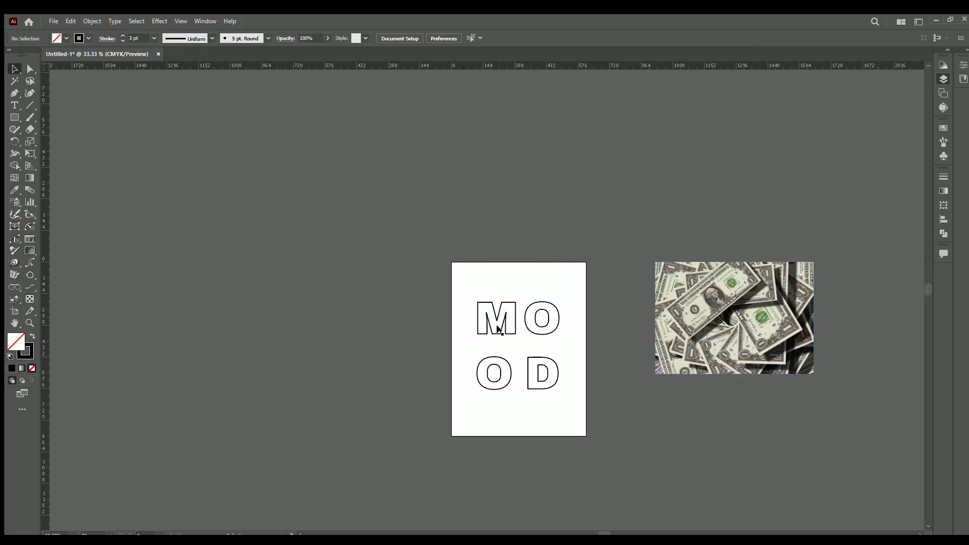
left_click(501, 325)
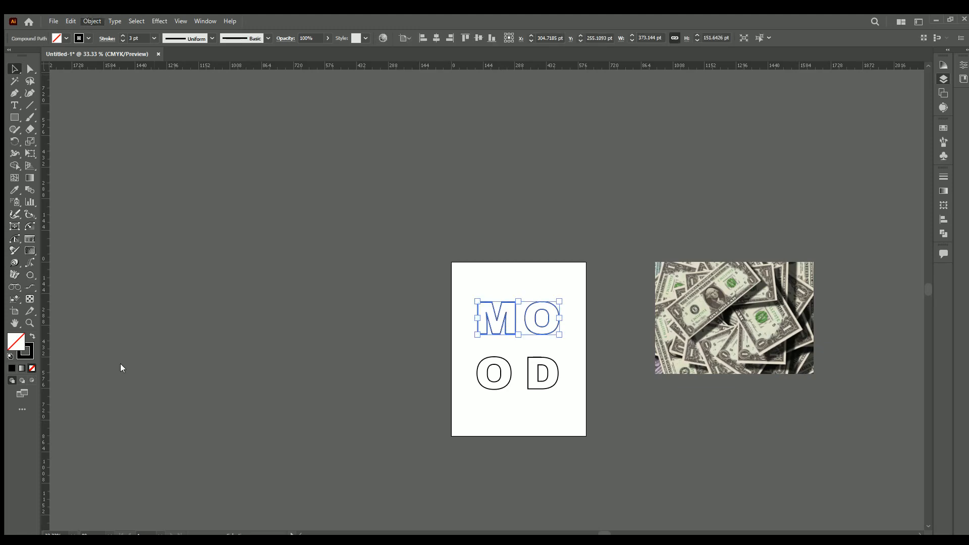
left_click(608, 365)
left_click(510, 321)
left_click_drag(511, 321, 724, 345)
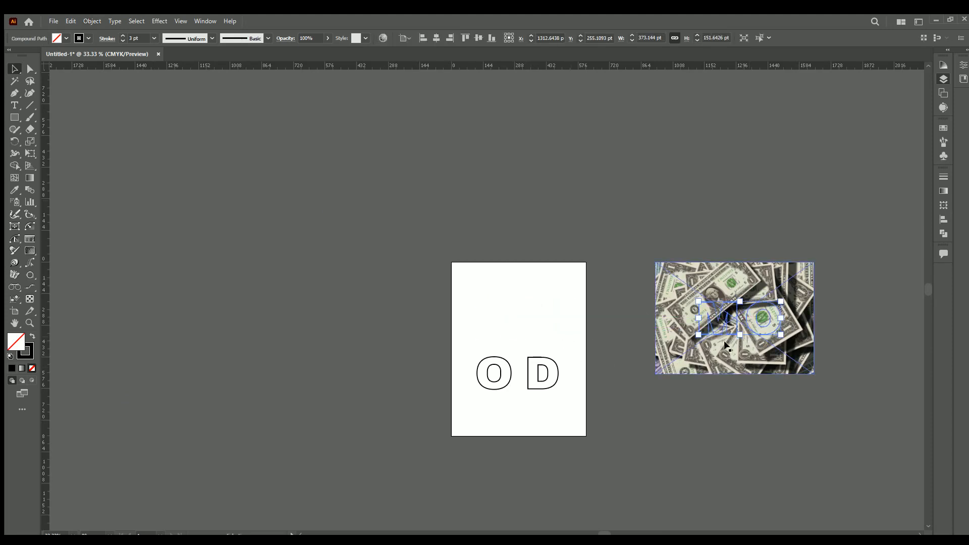
key("a")
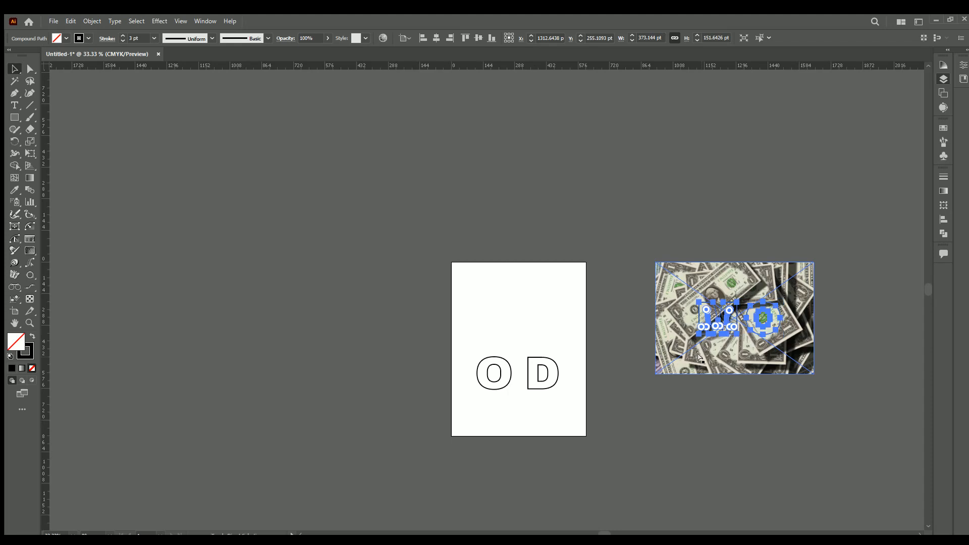
key("v")
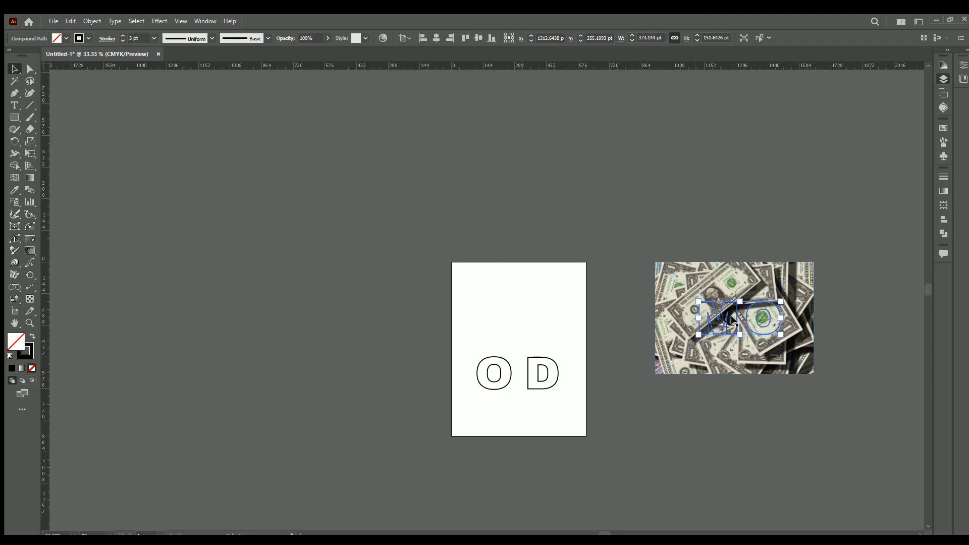
left_click_drag(733, 319, 728, 323)
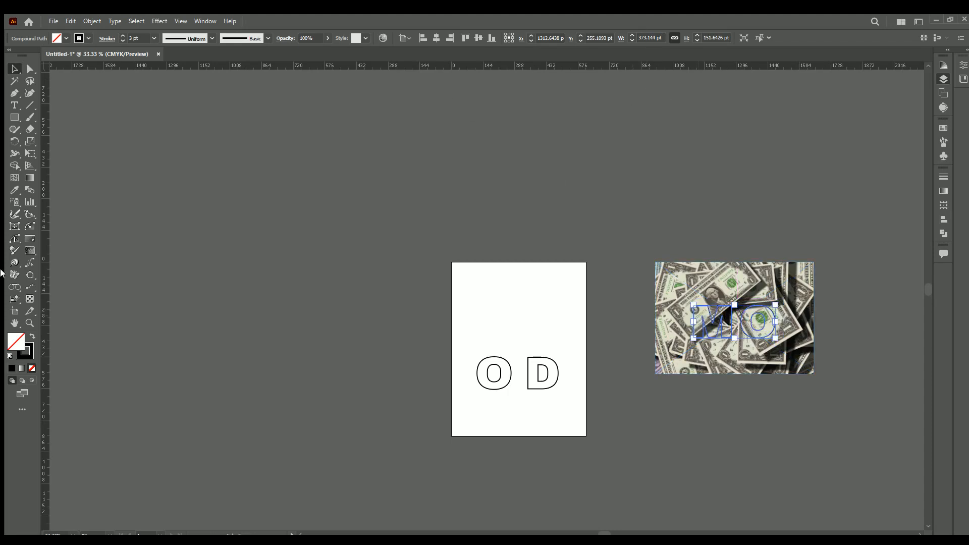
left_click(33, 335)
left_click(640, 213)
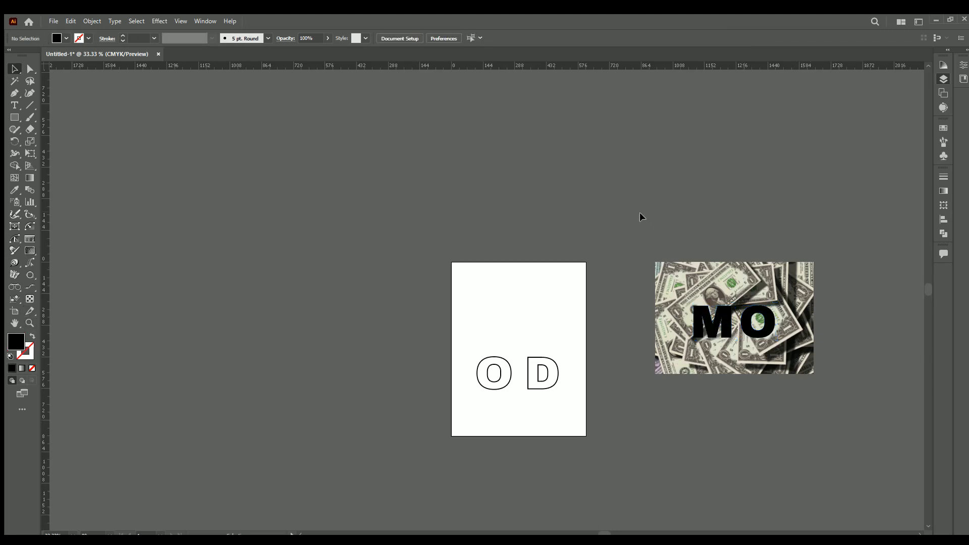
Clip the dollar image with the MO letters and move the clipped group onto the artboard above OD, centred horizontally
left_click_drag(843, 394, 763, 310)
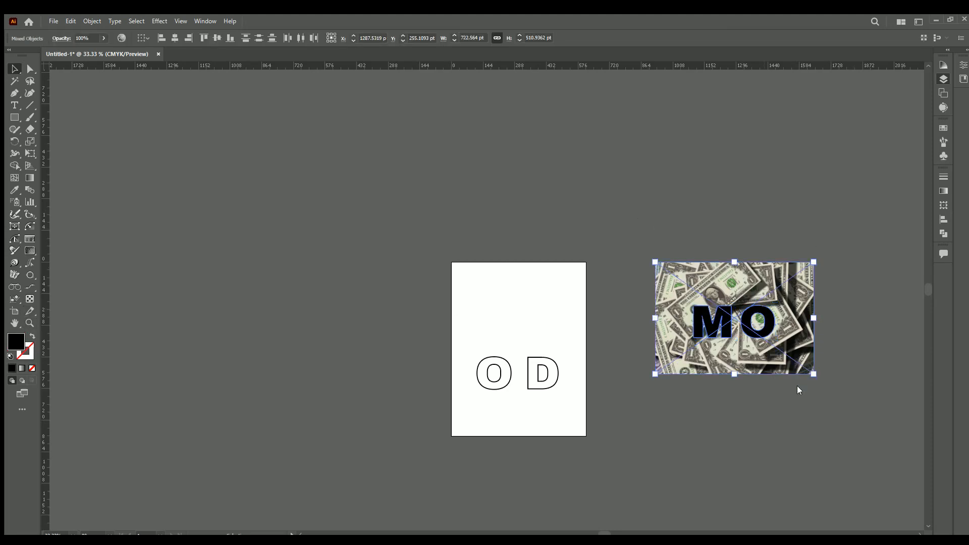
key("ctrl+7")
left_click(836, 338)
left_click_drag(662, 262, 540, 335)
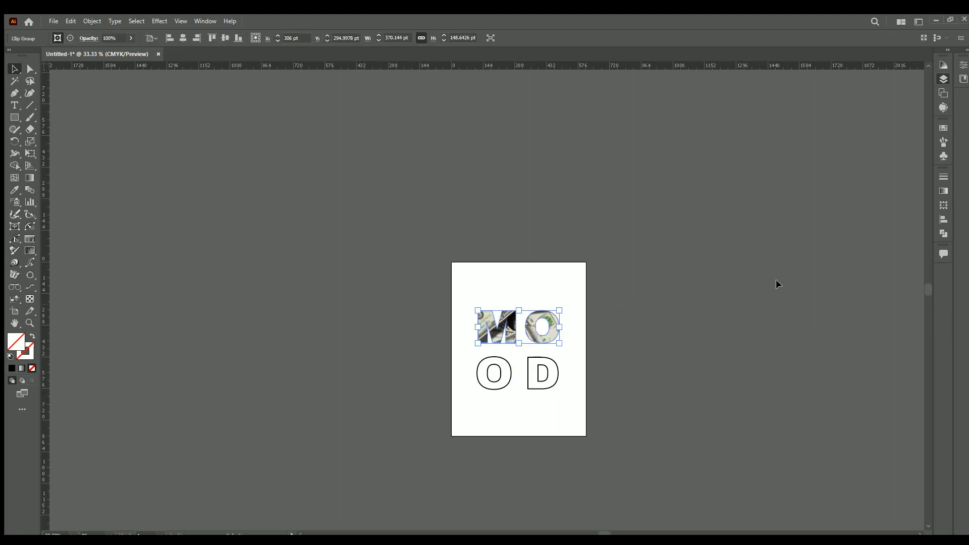
left_click(37, 113)
left_click_drag(269, 231, 354, 379)
left_click(9, 356)
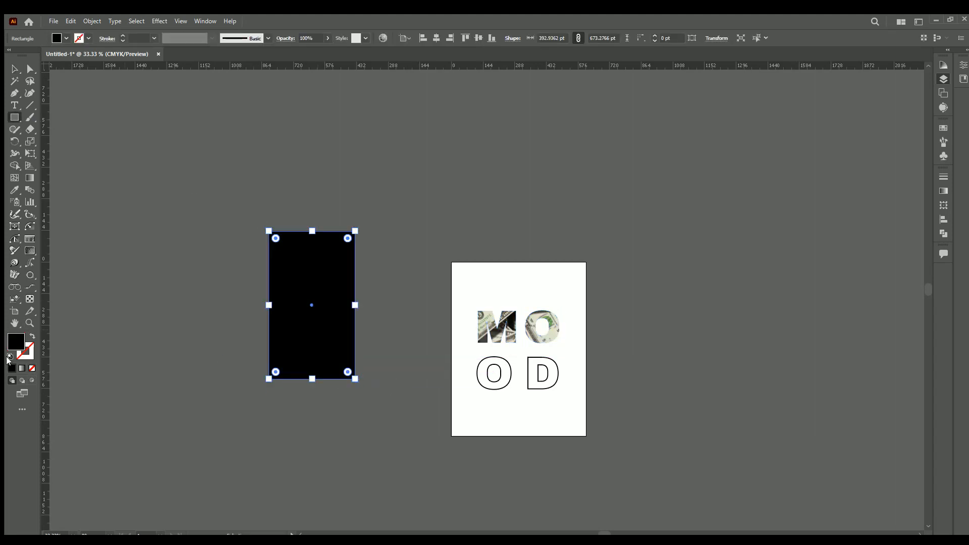
left_click(14, 68)
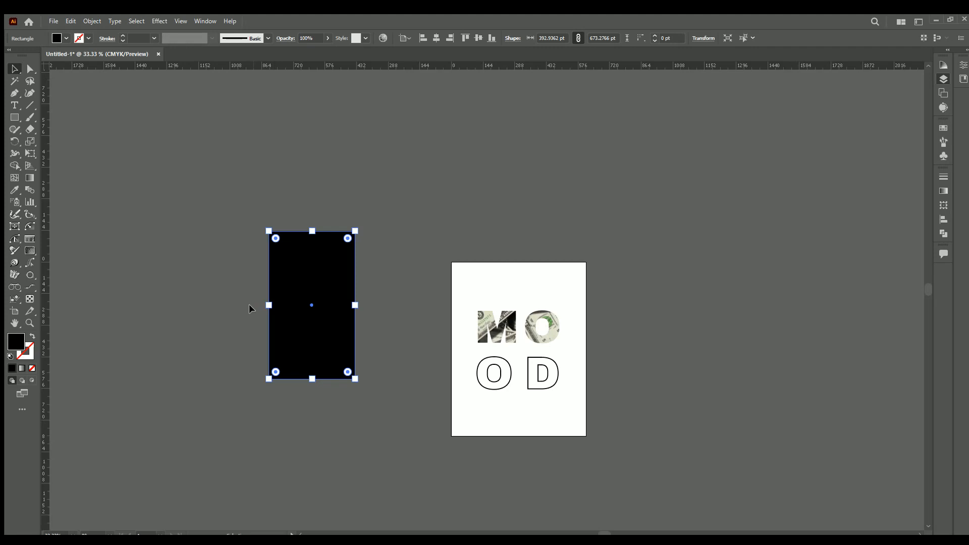
key("Delete")
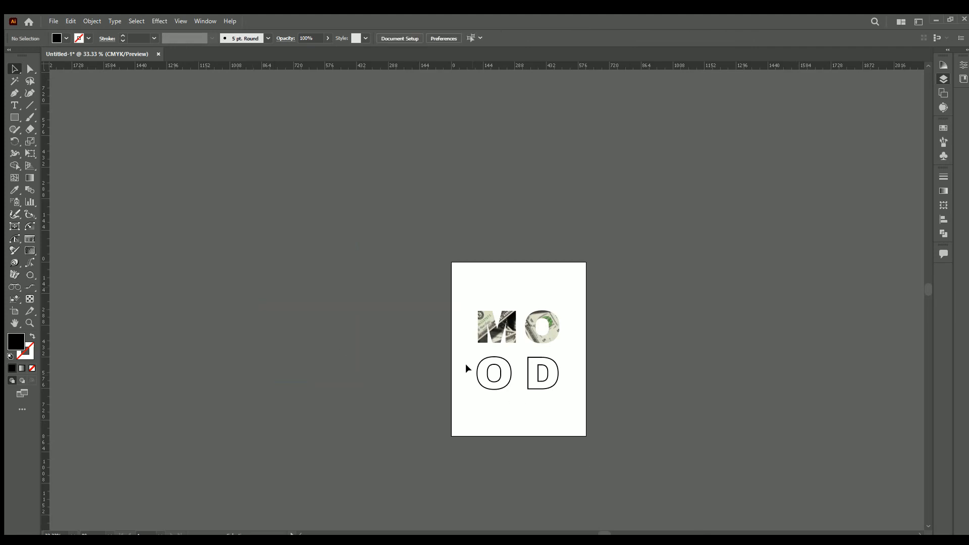
Move the OD row off the artboard, about 1204 pt left and 139 pt up
left_click_drag(465, 364, 600, 418)
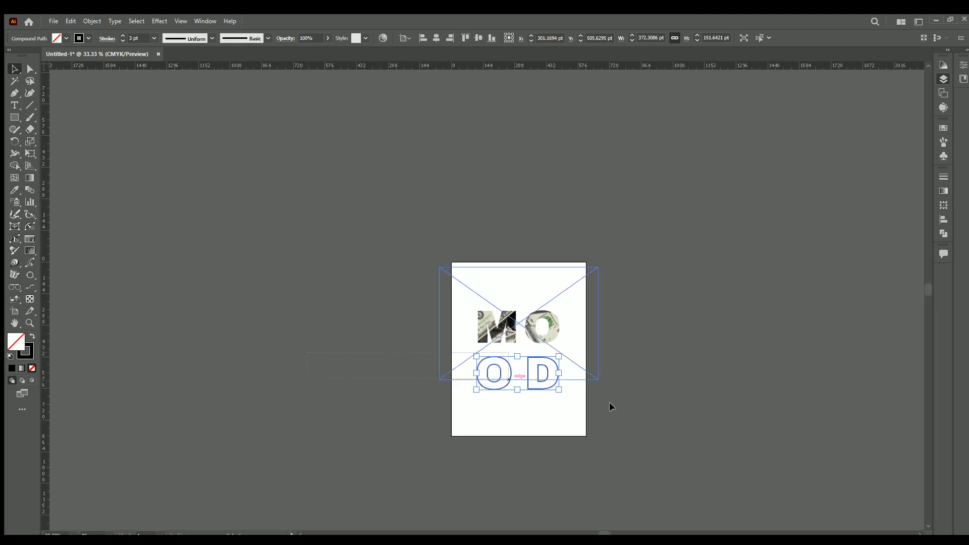
left_click_drag(505, 387, 241, 357)
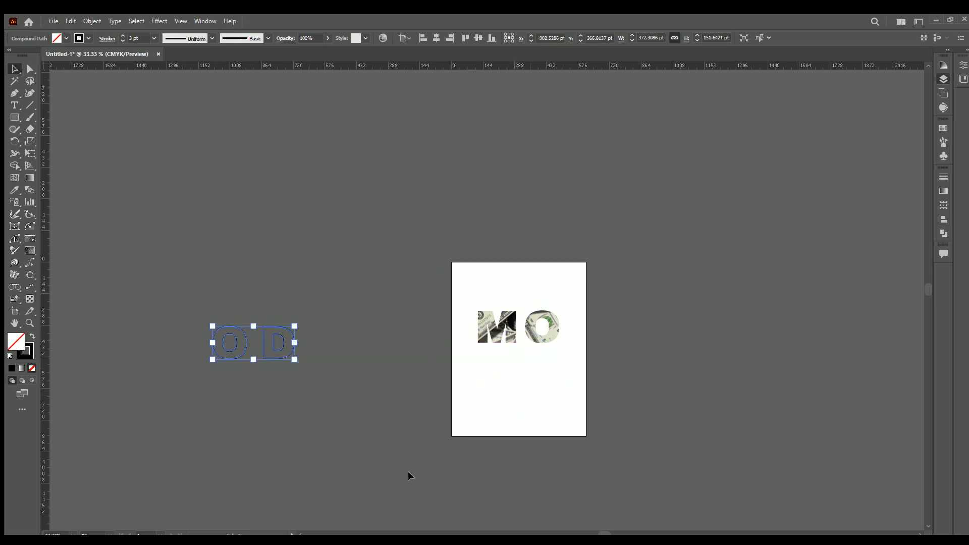
Bring the linked dollar image dollars-499481.jpg into the document again
left_click(401, 433)
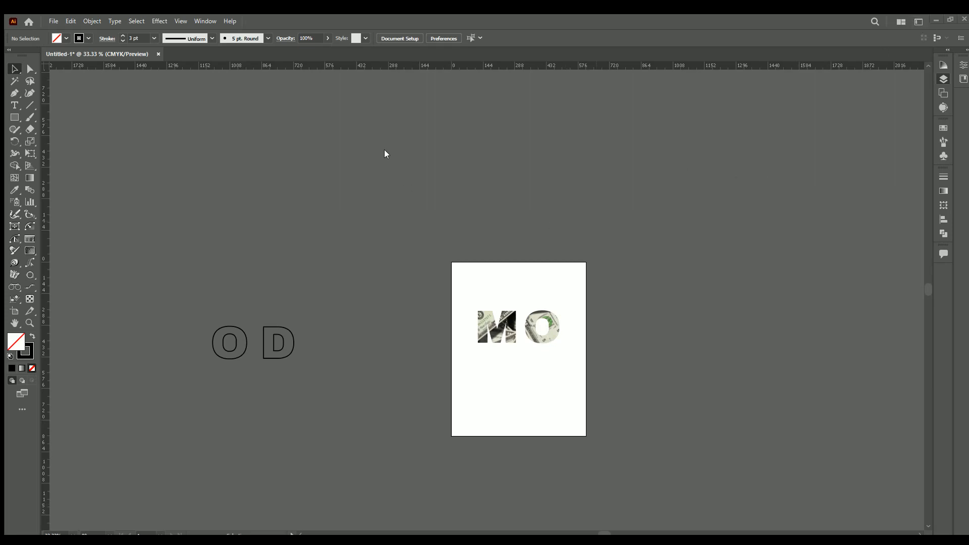
left_click_drag(277, 281, 275, 291)
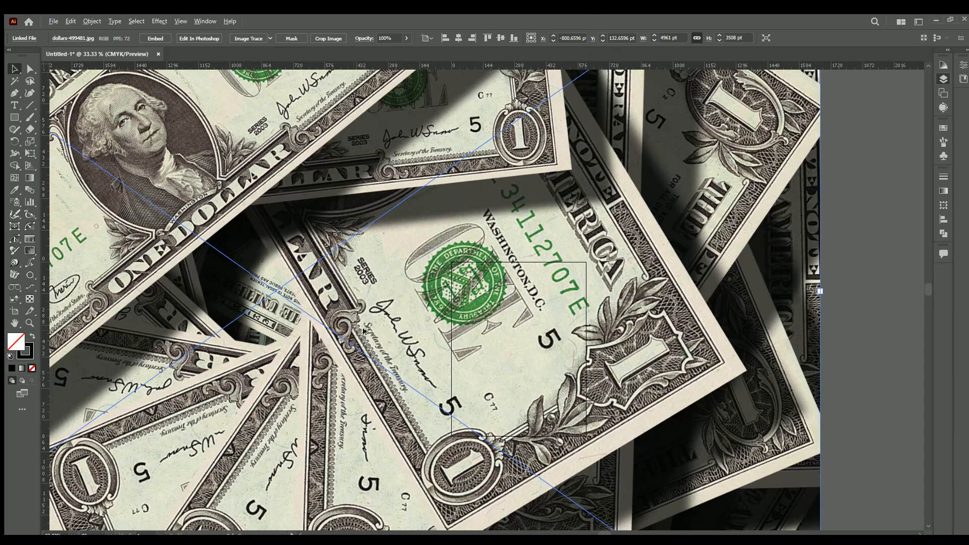
scroll(364, 330, "down", 7)
scroll(468, 293, "up", 4)
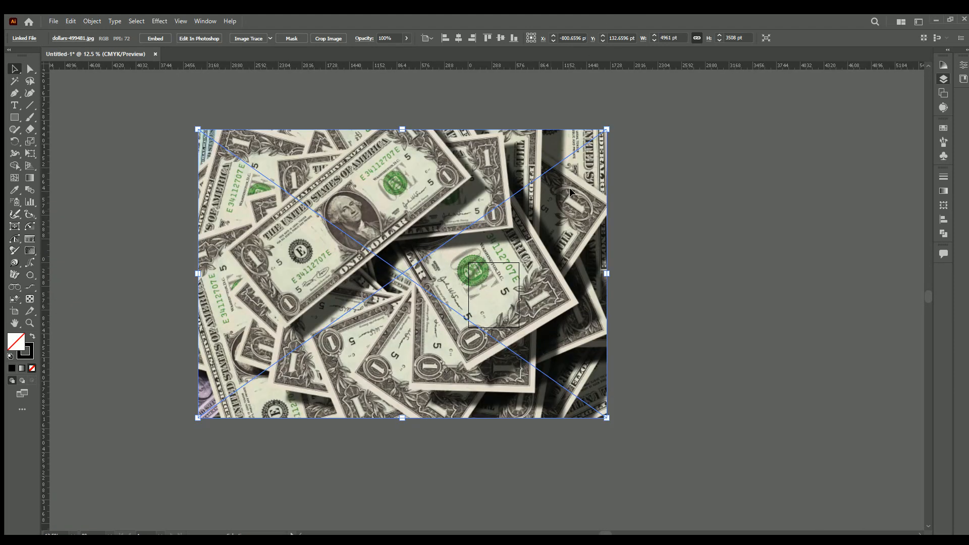
Scale the new dollar image down to about 689 × 487 pt and move it off the artboard, above the OD row
left_click_drag(605, 130, 553, 168)
left_click_drag(459, 236, 456, 253)
left_click(463, 243)
left_click_drag(415, 280, 442, 192)
left_click(316, 286)
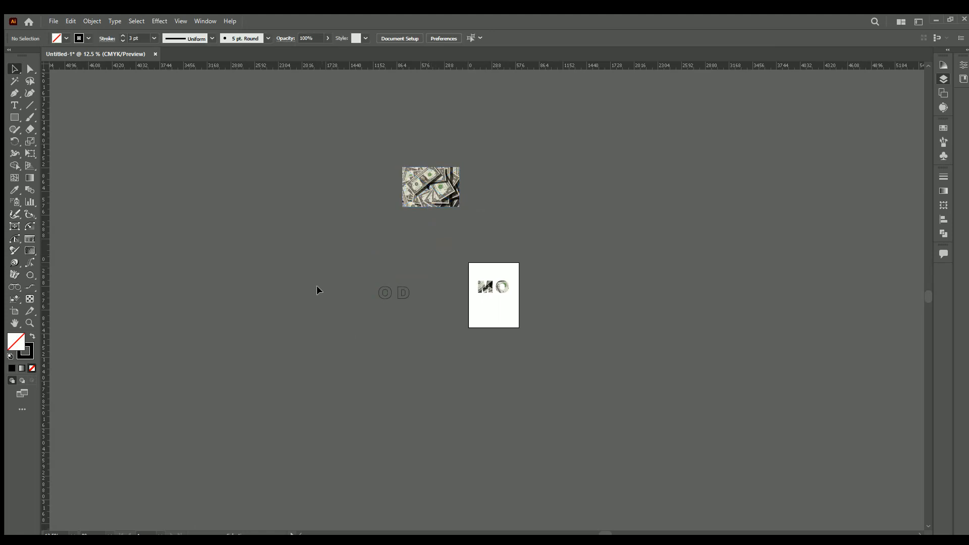
Swap the fill and stroke of the OD row so the letters are solid black
left_click_drag(413, 316, 413, 315)
scroll(413, 314, "up", 1)
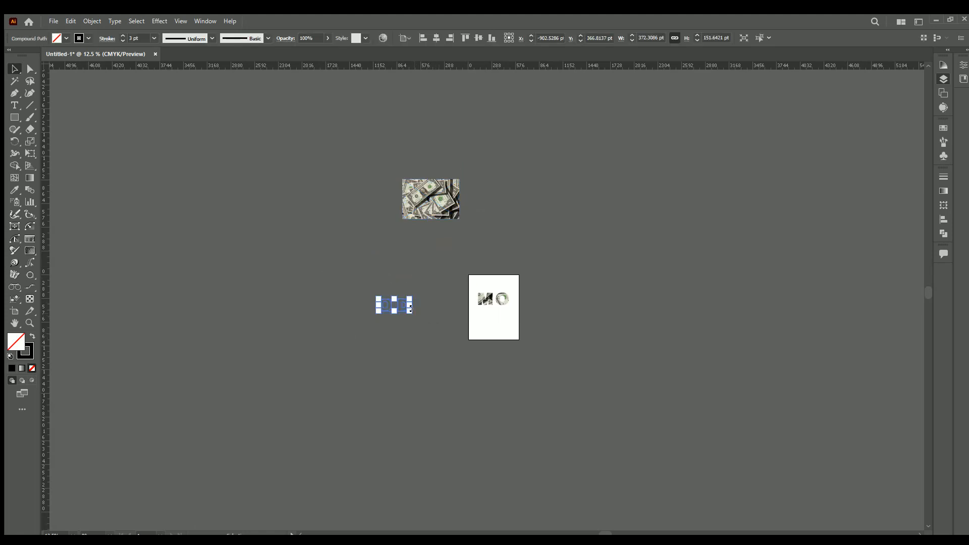
left_click(31, 337)
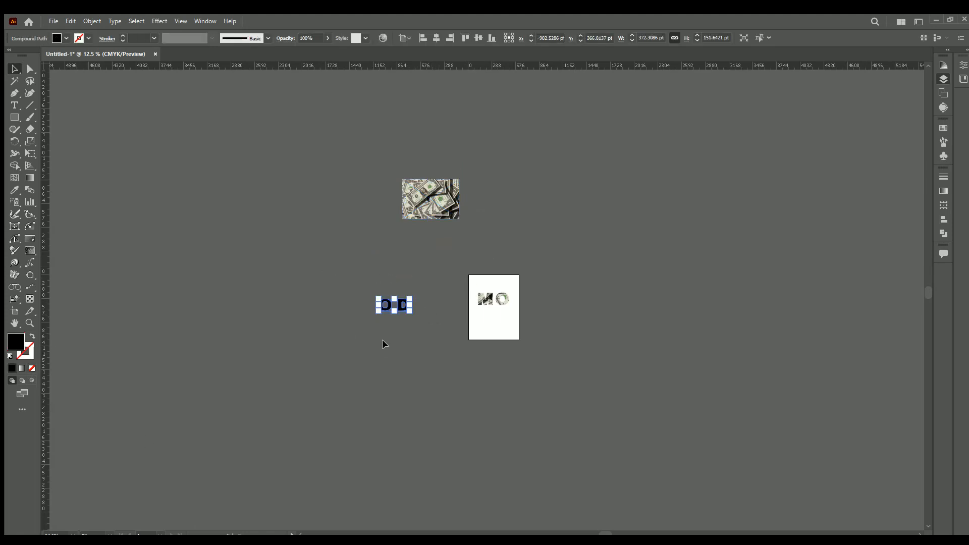
Move the OD row onto the middle of the dollar image and bring it to the front
scroll(397, 312, "up", 3)
scroll(395, 311, "up", 1)
left_click_drag(392, 352, 492, 111)
scroll(491, 113, "up", 3)
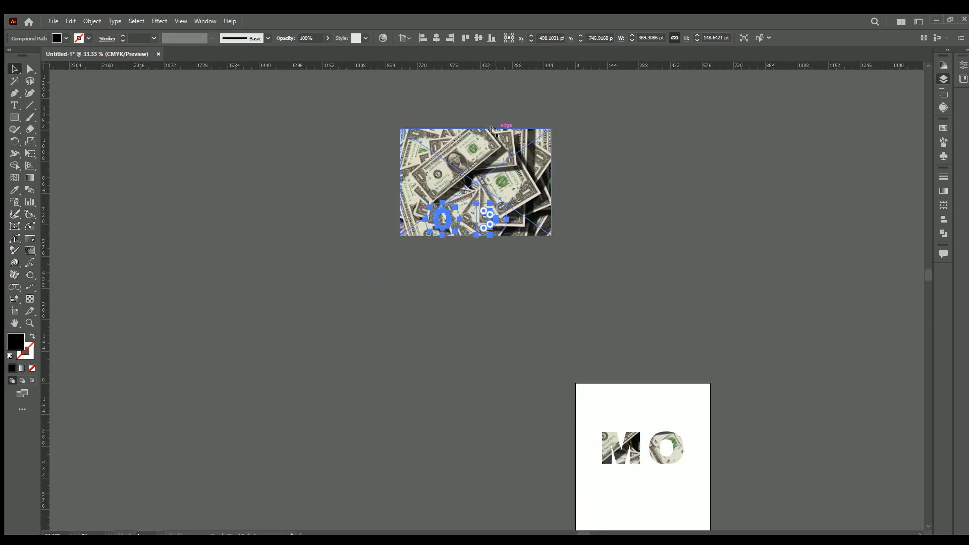
key("ctrl+shift+bracketright")
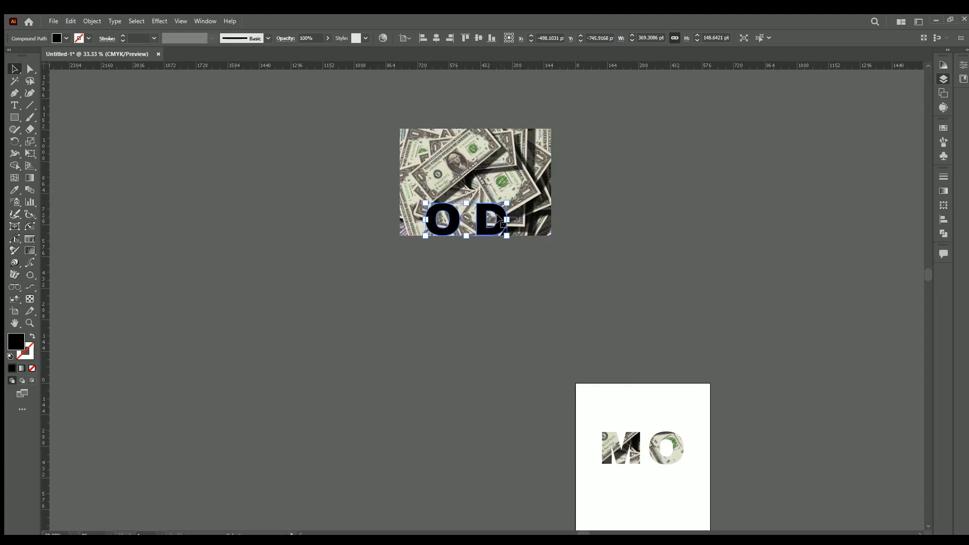
left_click_drag(499, 218, 503, 186)
Try clipping the dollar image with the OD letters and undo the clipping mask
left_click_drag(346, 101, 543, 218)
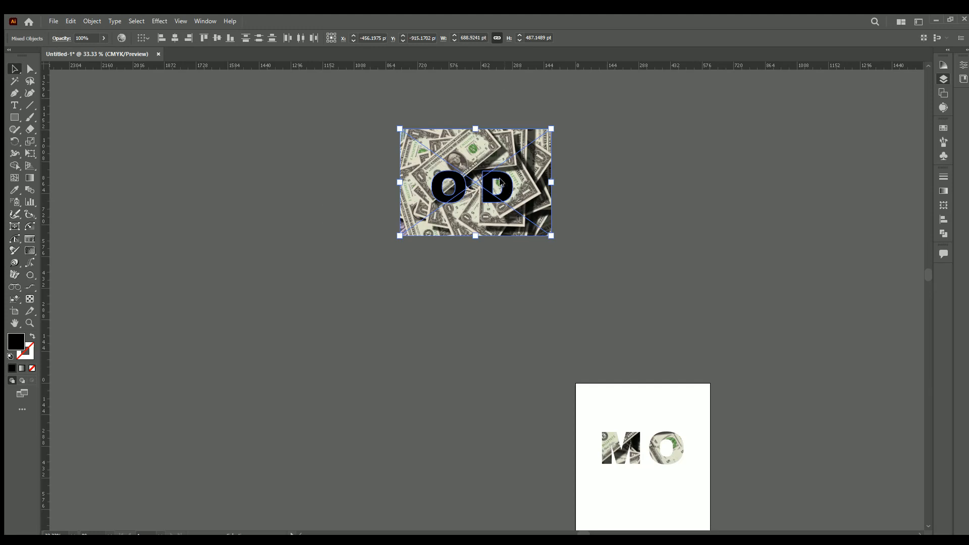
key("ctrl+7")
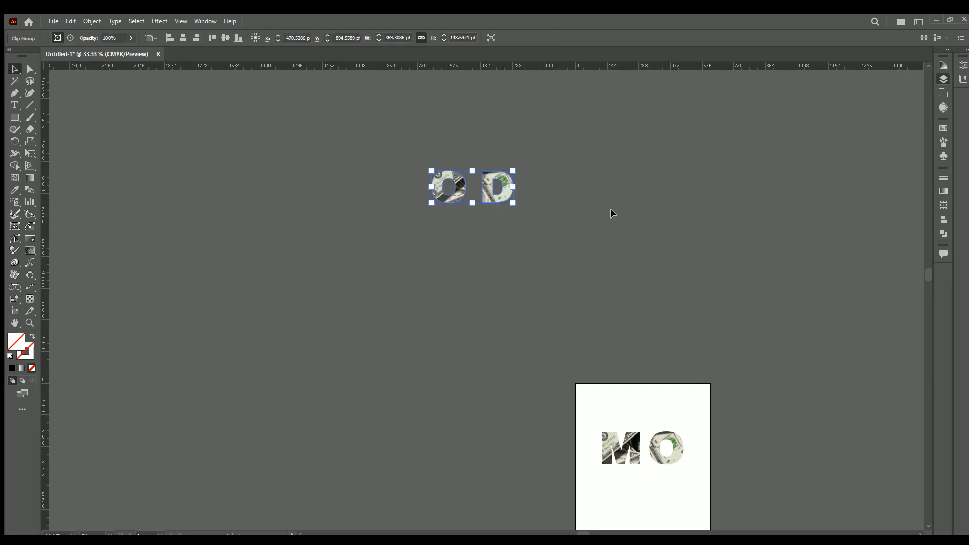
left_click(612, 212)
scroll(501, 197, "down", 1)
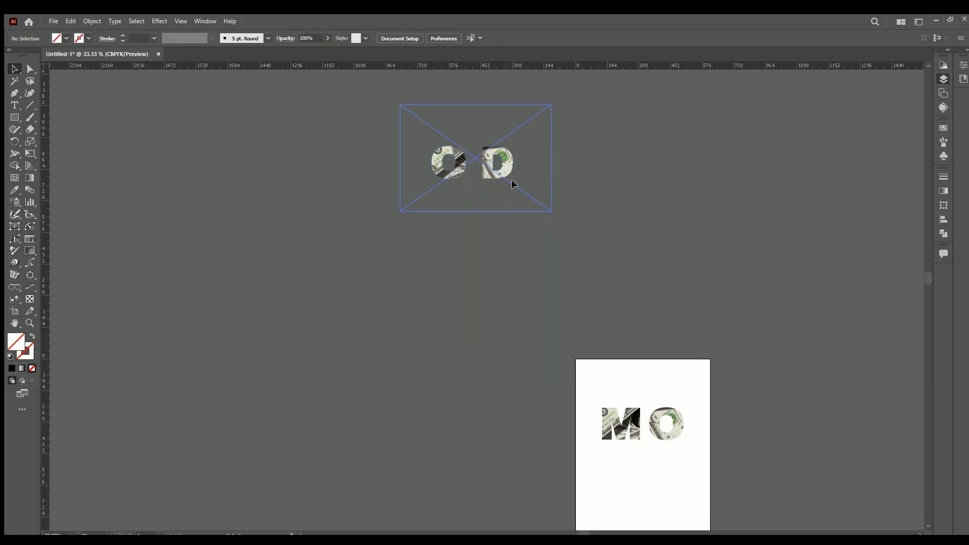
key("ctrl+z")
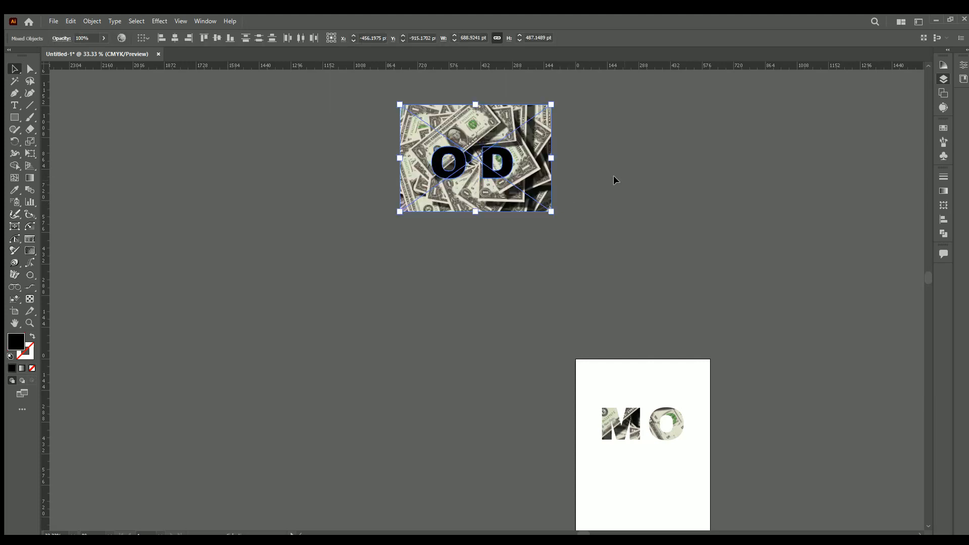
Rotate the dollar image about 181° behind the OD letters and shift it slightly down and to the right
left_click(613, 174)
left_click(544, 178)
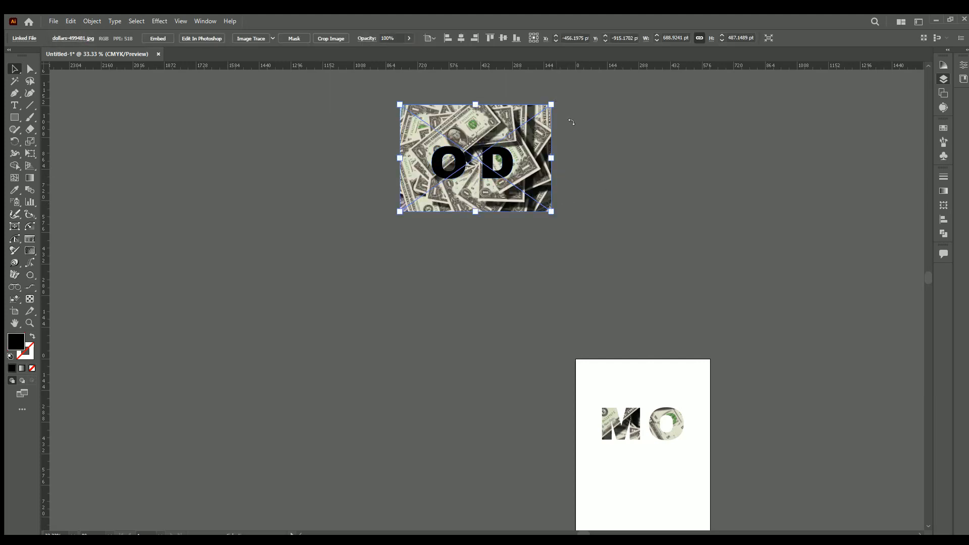
left_click_drag(571, 122, 343, 253)
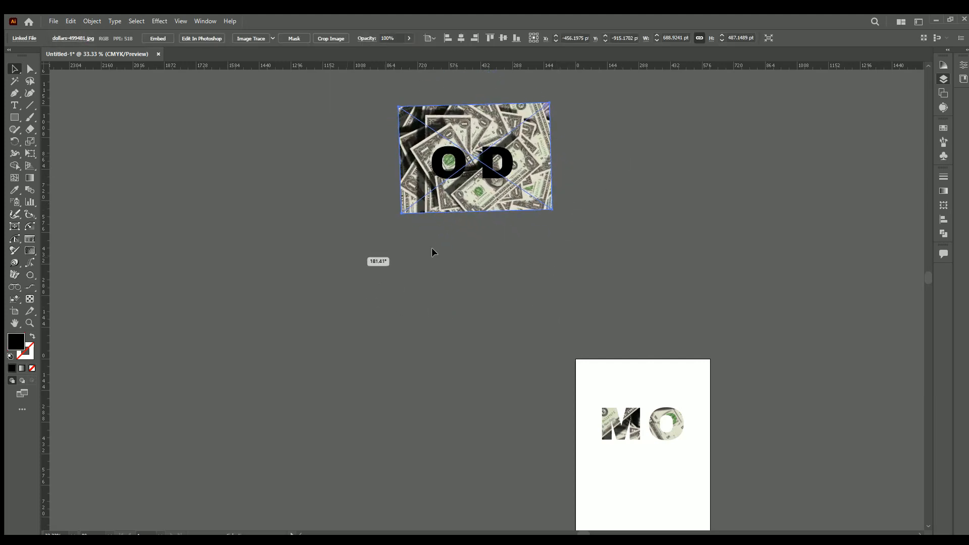
left_click_drag(432, 252, 432, 252)
left_click_drag(530, 204, 537, 222)
left_click(254, 126)
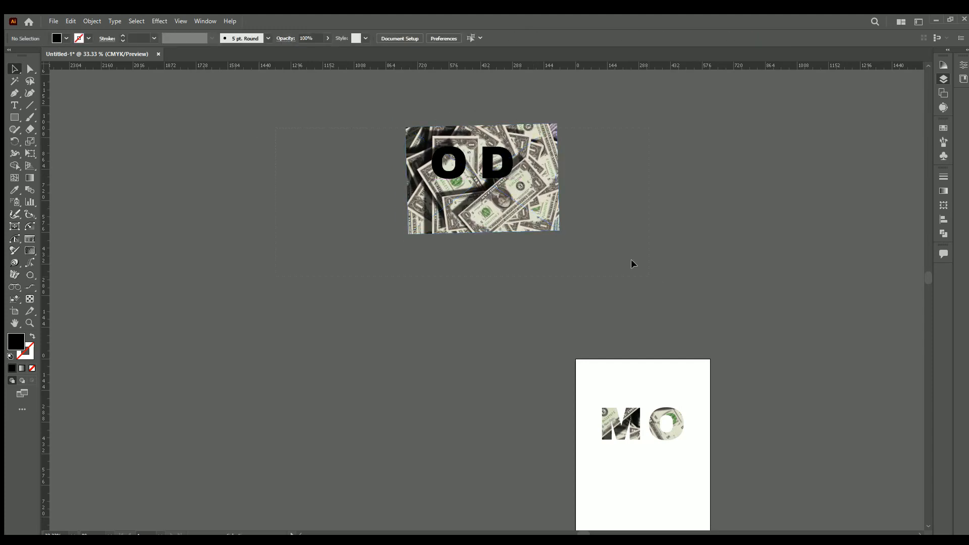
Clip the rotated dollar image with the OD letters
left_click_drag(633, 264, 512, 190)
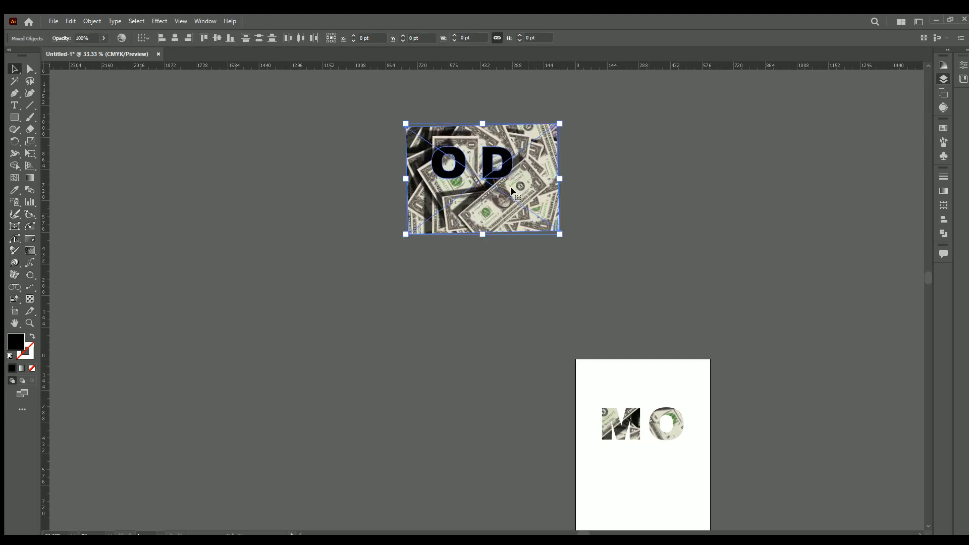
key("ctrl+7")
left_click(635, 214)
Move the clipped OD row onto the artboard beneath MO, lined up with it and centred horizontally
left_click_drag(489, 179, 659, 479)
left_click(728, 435)
left_click_drag(586, 380, 738, 492)
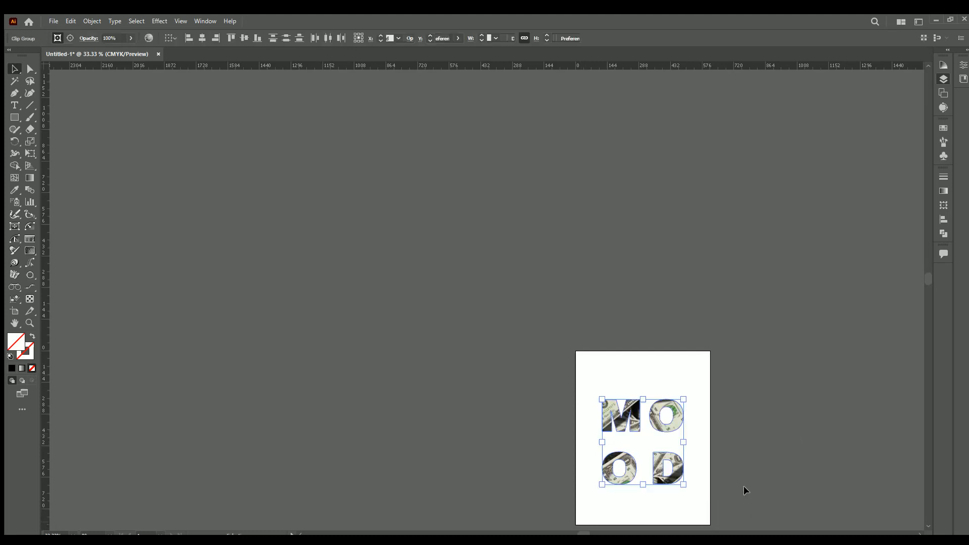
scroll(727, 471, "down", 2)
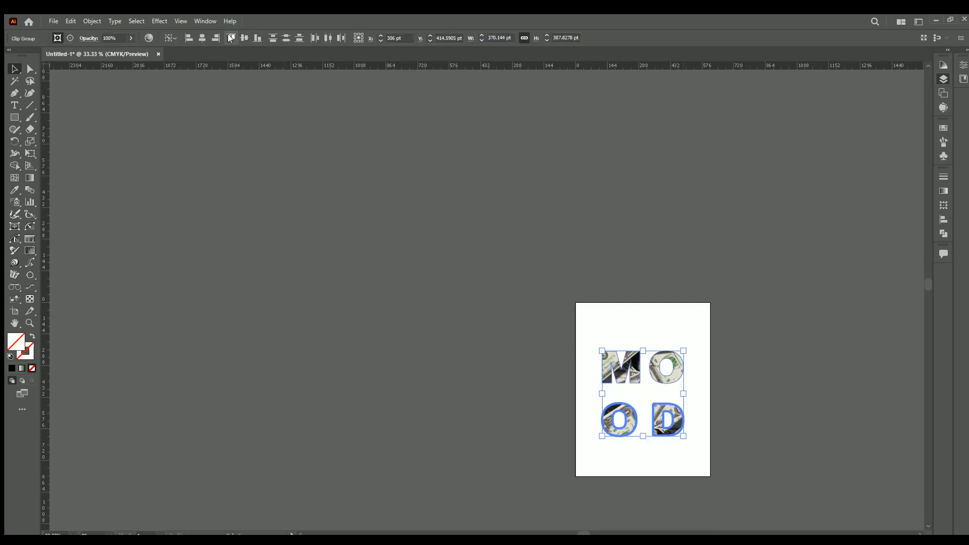
left_click(709, 321)
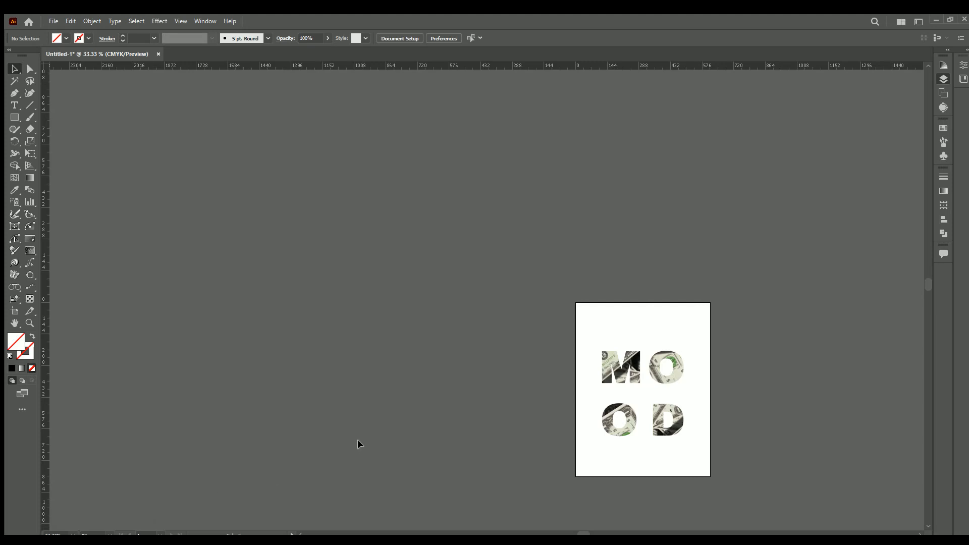
Add the text MONEY near the bottom of the artboard, below the OD row
key("ctrl+0")
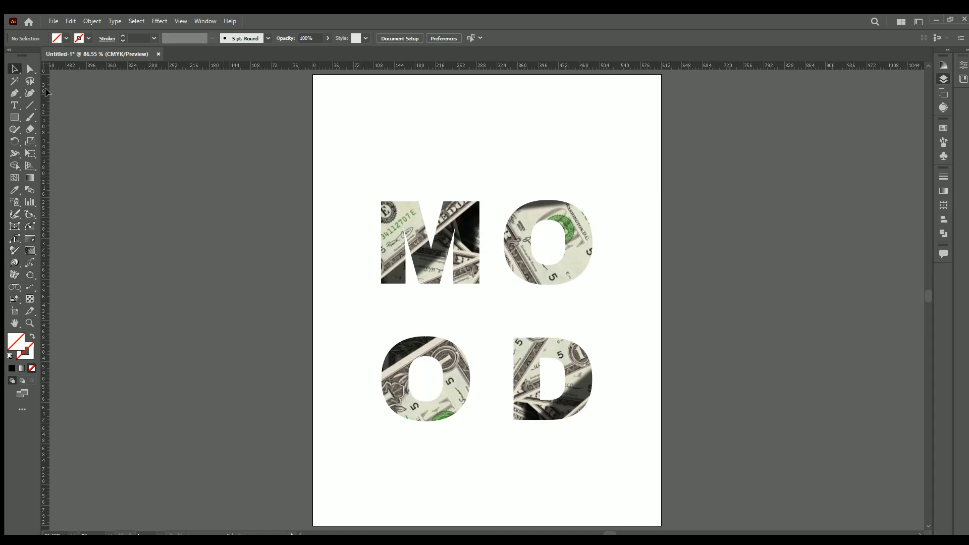
left_click(14, 106)
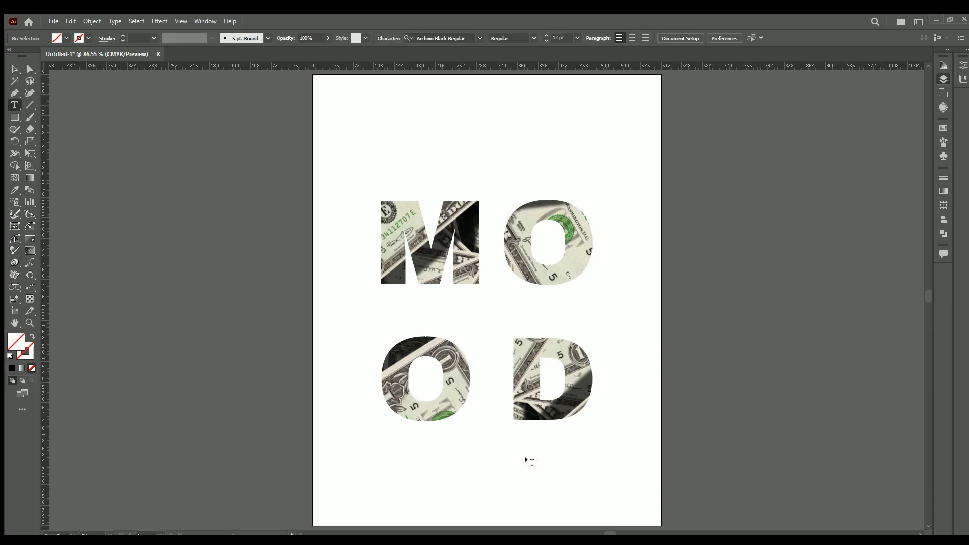
left_click(424, 477)
key("BackSpace")
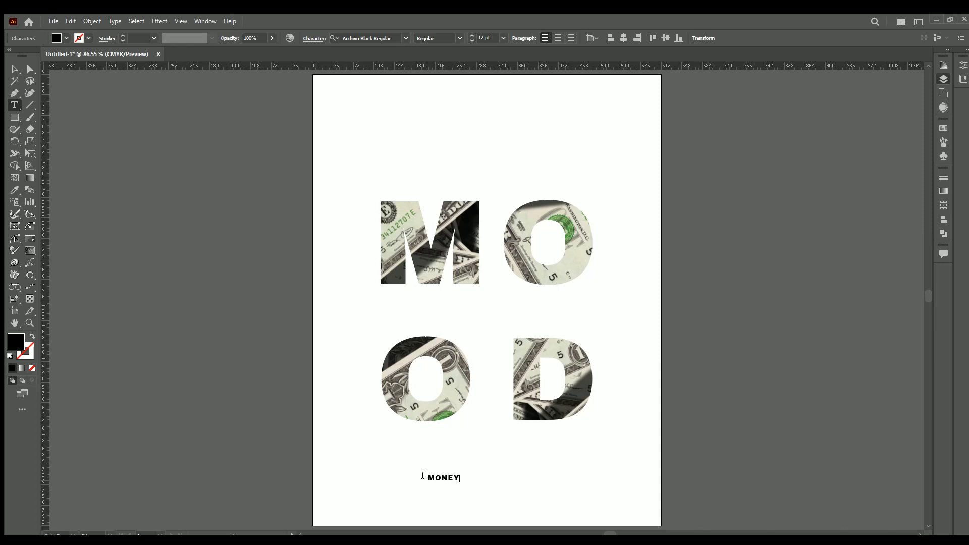
left_click(14, 69)
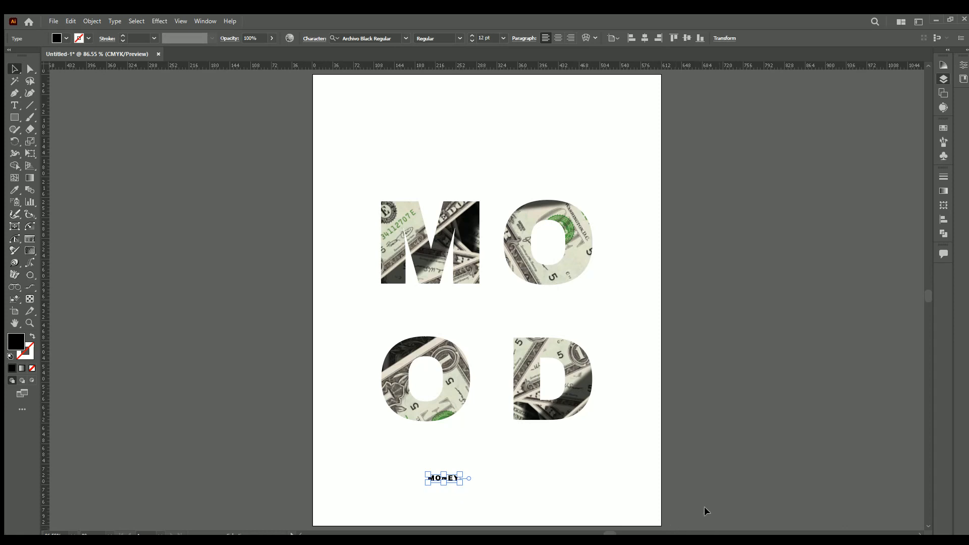
Set the MONEY text's font to Genty Demo Regular and enlarge the text to about 78 pt
left_click(391, 33)
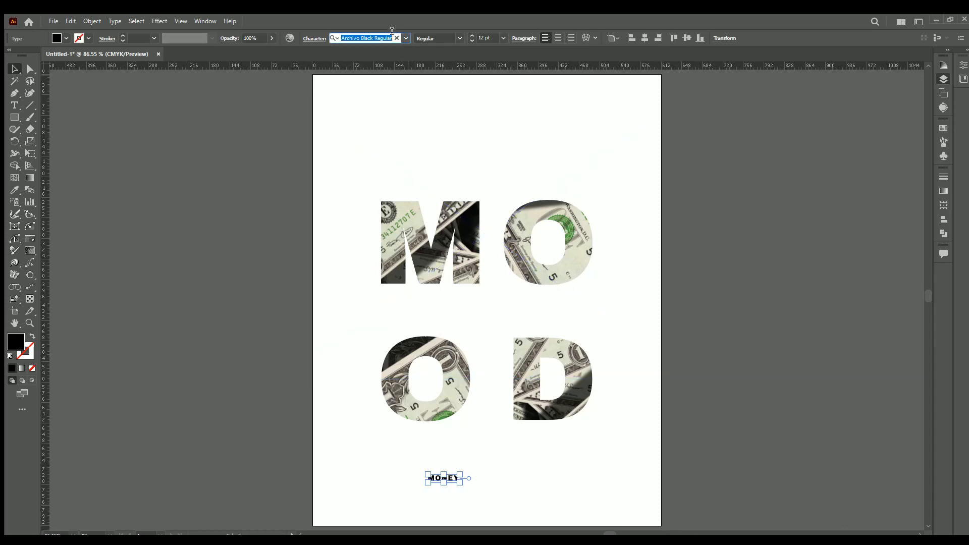
type("ge")
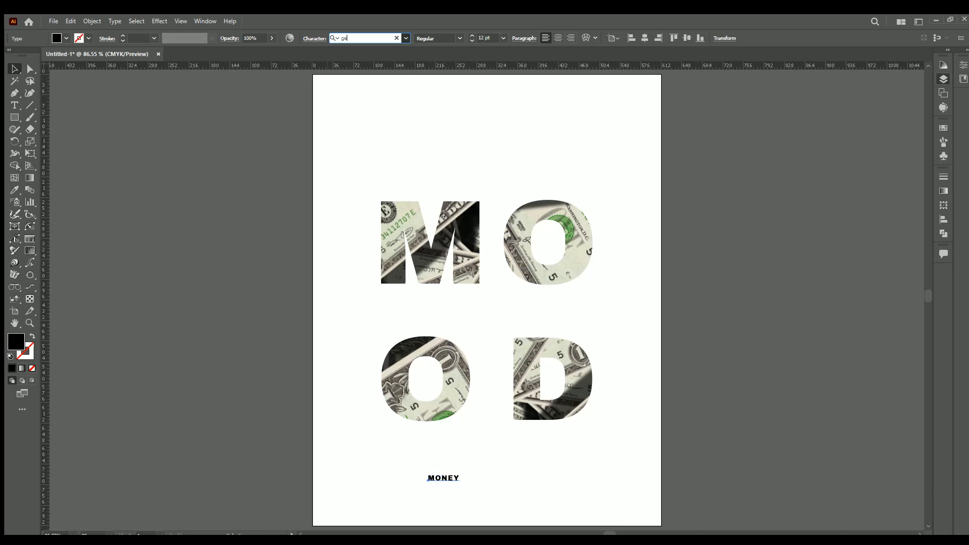
type("n")
key("Return")
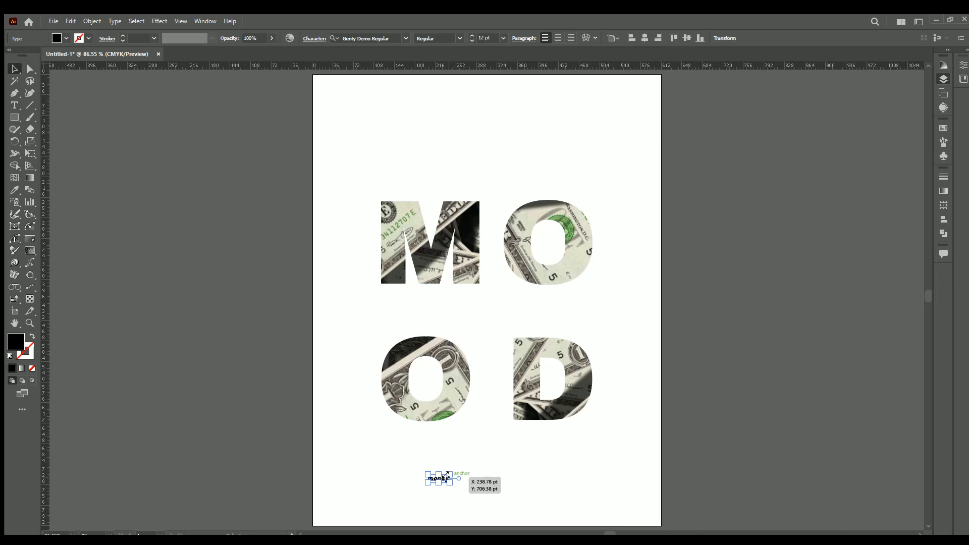
left_click_drag(448, 474, 502, 442)
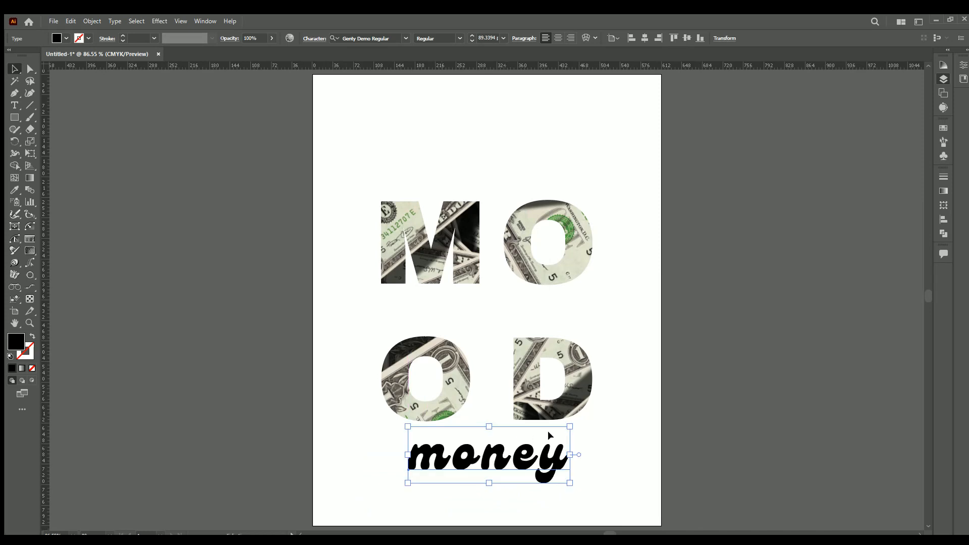
left_click_drag(565, 428, 560, 430)
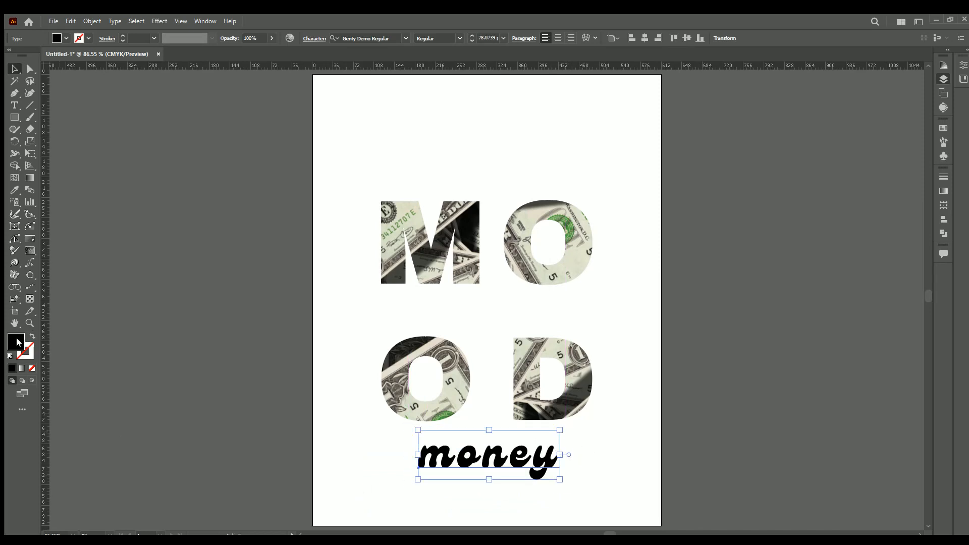
Fill the money text with a bright pinkish red and move it slightly down and to the left
left_click_drag(437, 211, 446, 134)
left_click(578, 146)
left_click(670, 261)
left_click_drag(552, 442, 545, 452)
left_click(596, 423)
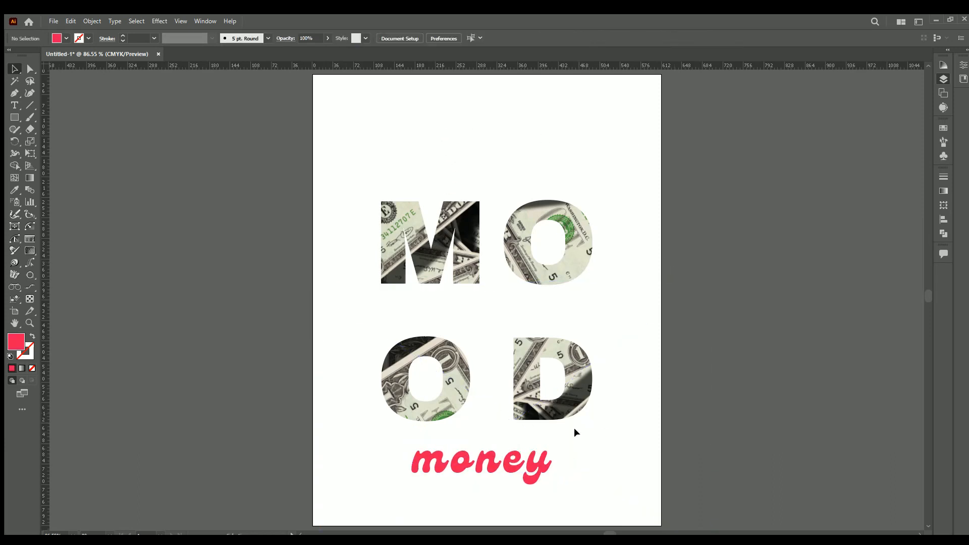